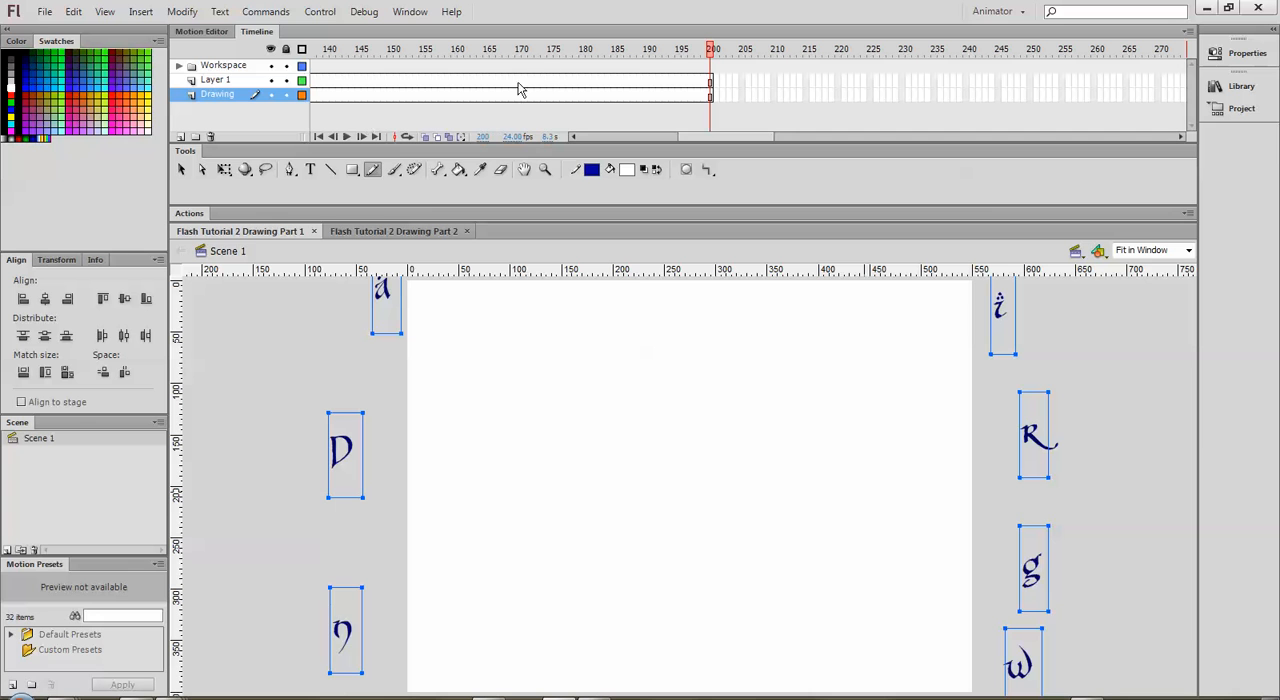
Step: Return to frame 1 of the timeline and hide Layer 1 and the Workspace folder
drag(712, 49, 265, 62)
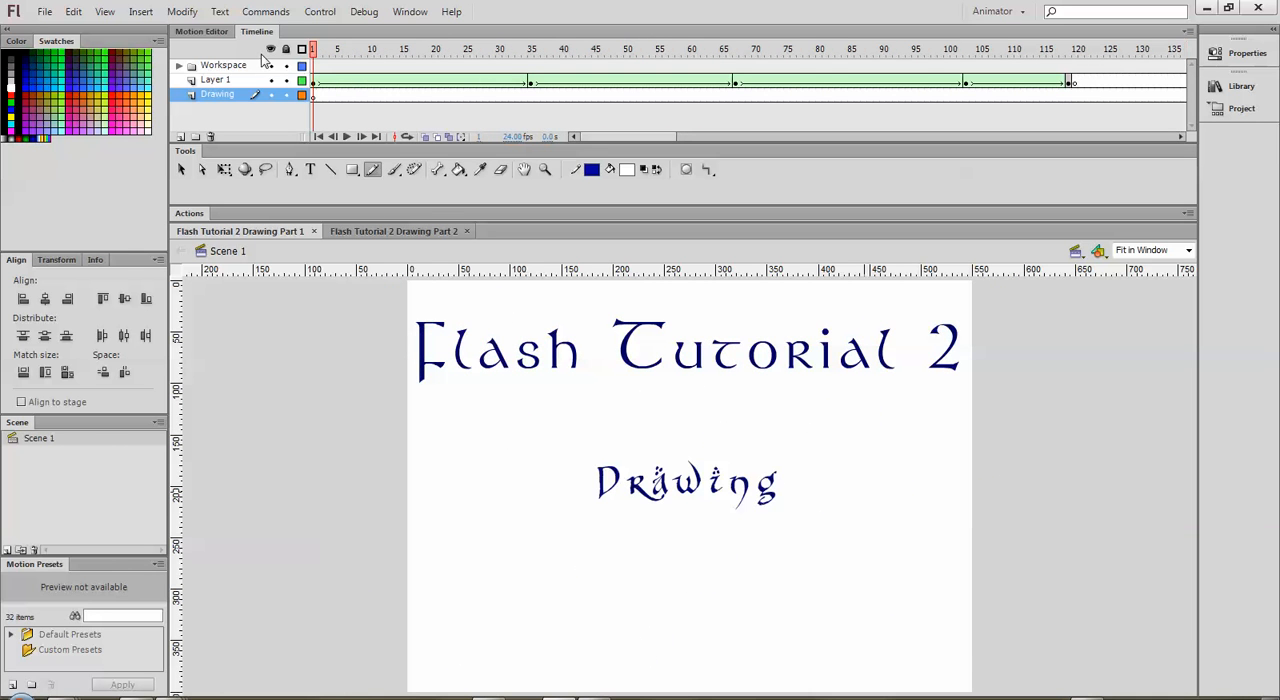
click(270, 79)
click(270, 65)
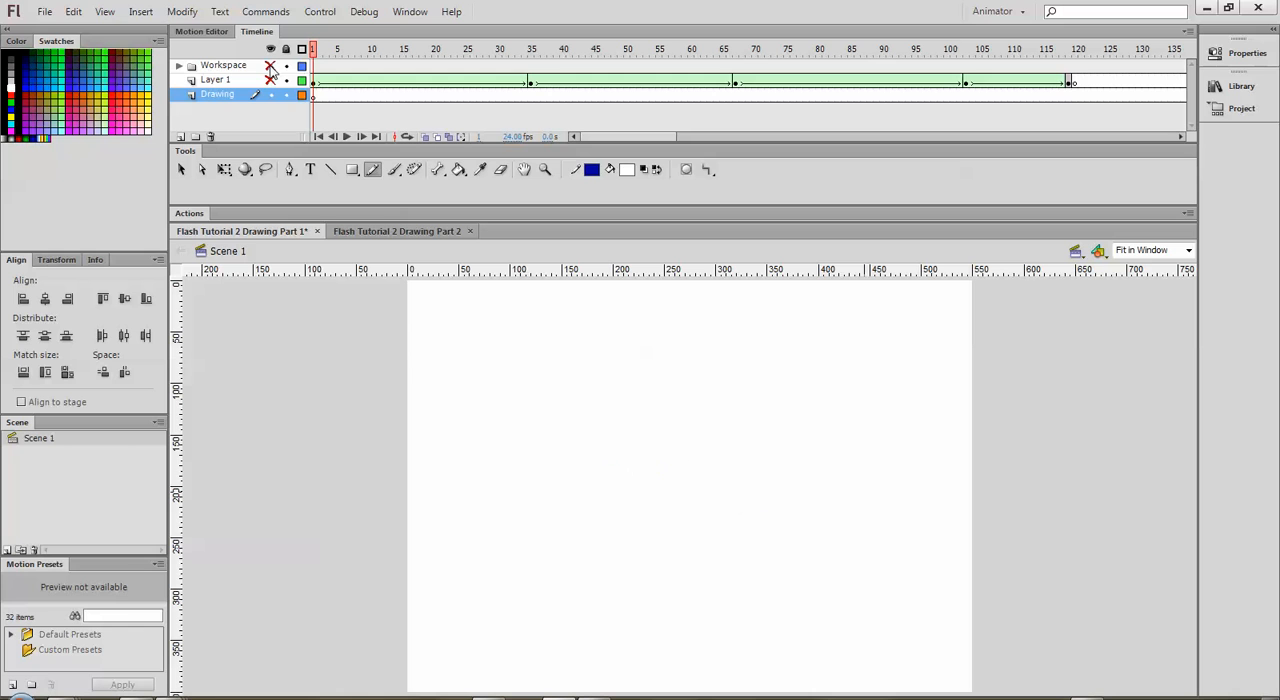
Step: Draw a rectangle about 160 × 110 px and an oval about 120 × 80 px on the stage with the Pencil tool
click(372, 172)
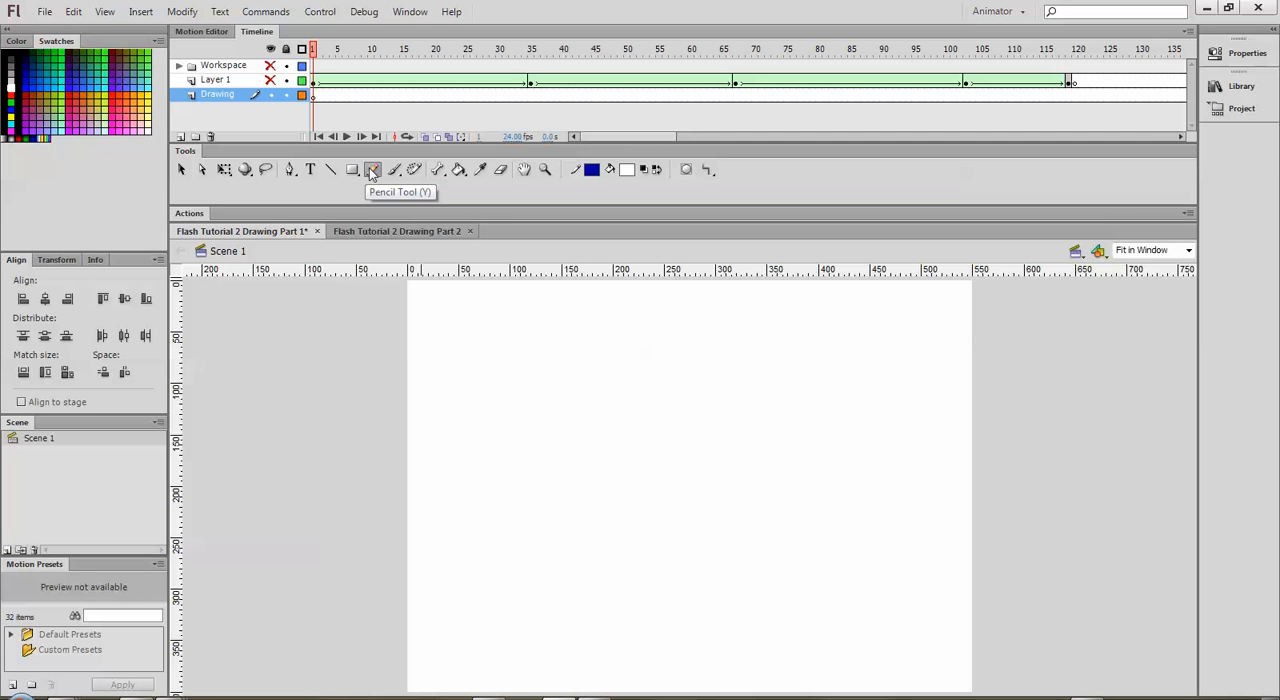
mouse_move(459, 313)
mouse_down()
mouse_move(463, 436)
mouse_move(629, 434)
mouse_move(620, 317)
mouse_move(459, 308)
mouse_up()
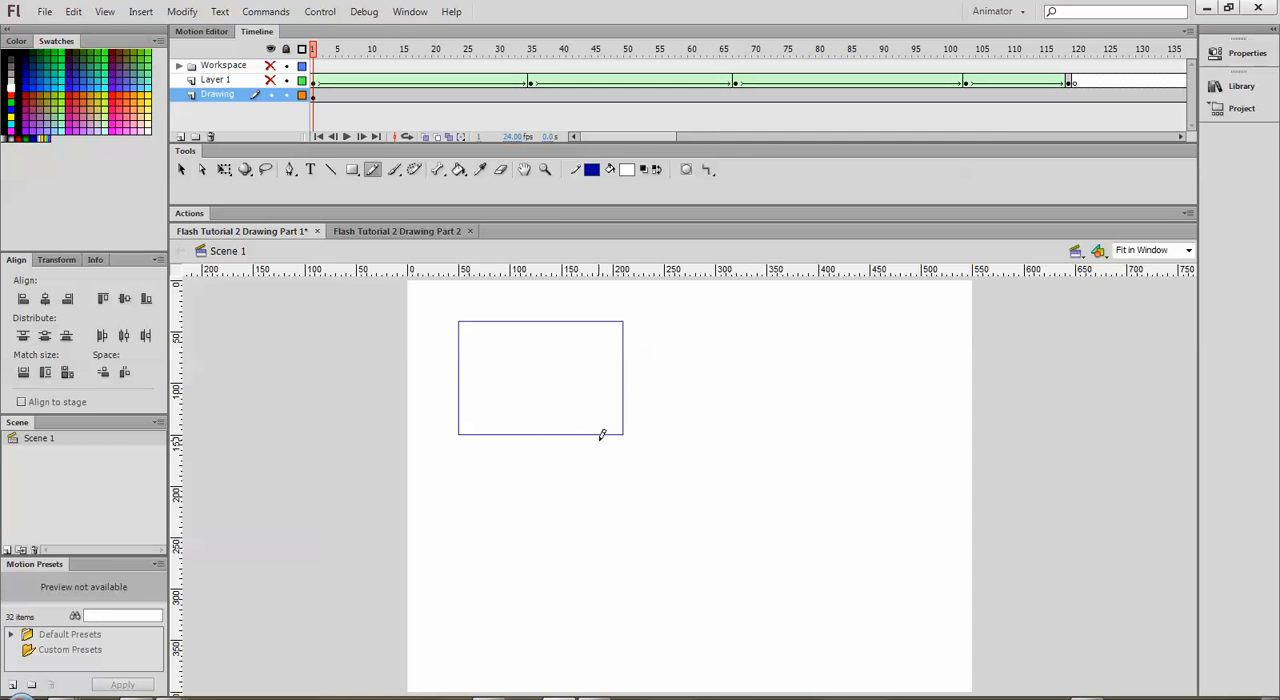
mouse_move(777, 316)
mouse_down()
mouse_move(722, 330)
mouse_move(694, 388)
mouse_move(746, 404)
mouse_move(813, 341)
mouse_move(763, 316)
mouse_up()
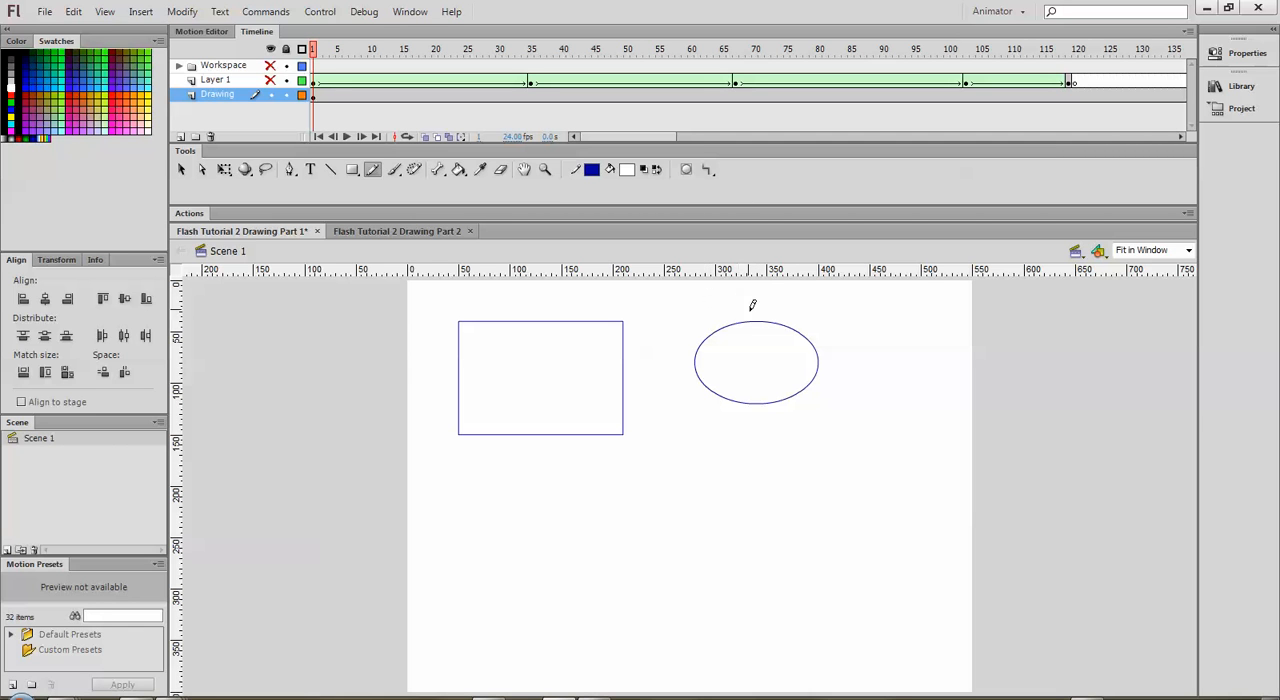
Step: Set the pencil mode to Ink and draw an irregular freehand outline to the right of the large oval
click(708, 171)
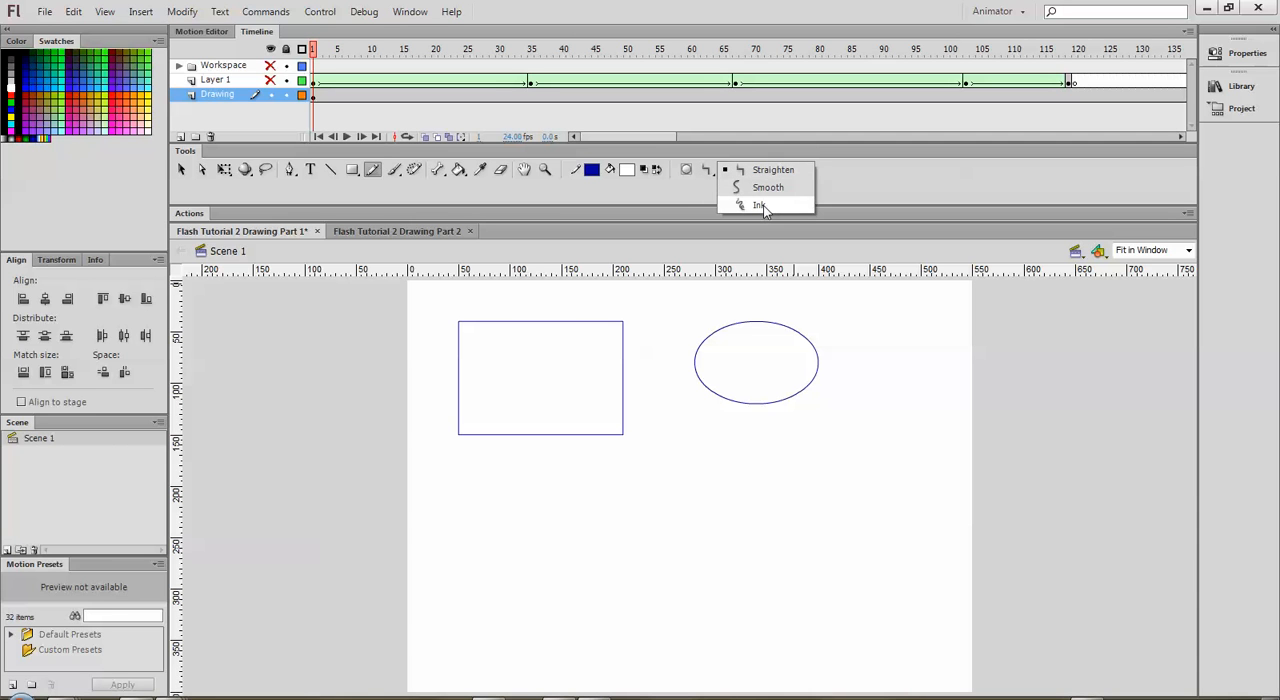
click(762, 206)
mouse_move(896, 318)
mouse_down()
mouse_move(857, 359)
mouse_move(930, 335)
mouse_move(885, 318)
mouse_up()
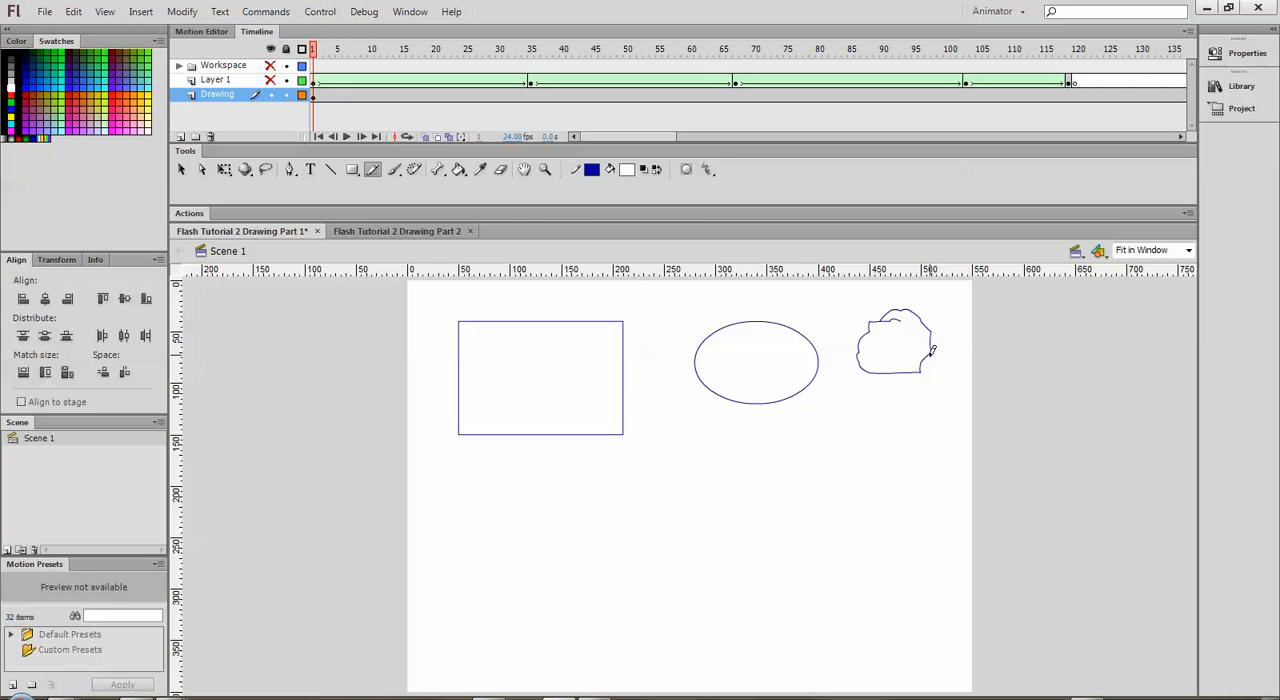
Step: Set the pencil mode to Smooth and draw a rounded freehand outline below the irregular one
click(706, 169)
click(767, 190)
mouse_move(900, 392)
mouse_down()
mouse_move(856, 395)
mouse_move(883, 447)
mouse_move(930, 433)
mouse_move(921, 396)
mouse_move(890, 383)
mouse_up()
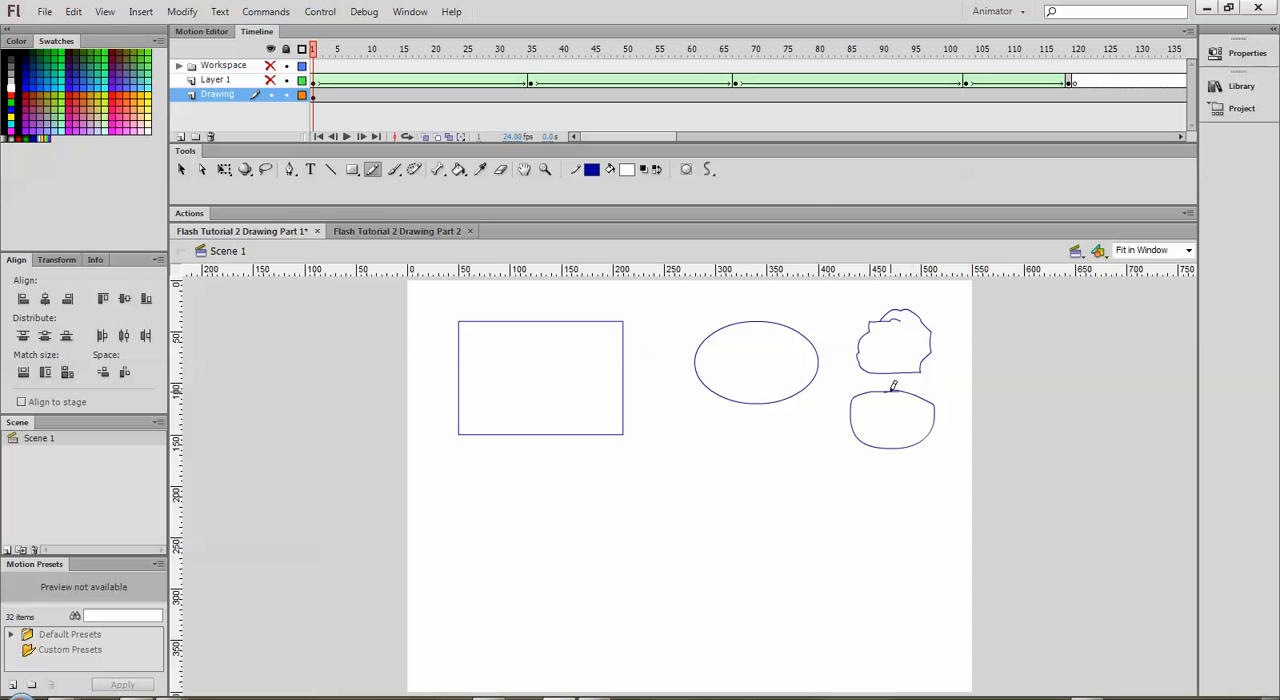
Step: Set the pencil mode to Straighten and draw a small circle, an oval, a rectangle and a square below the larger shapes
click(705, 171)
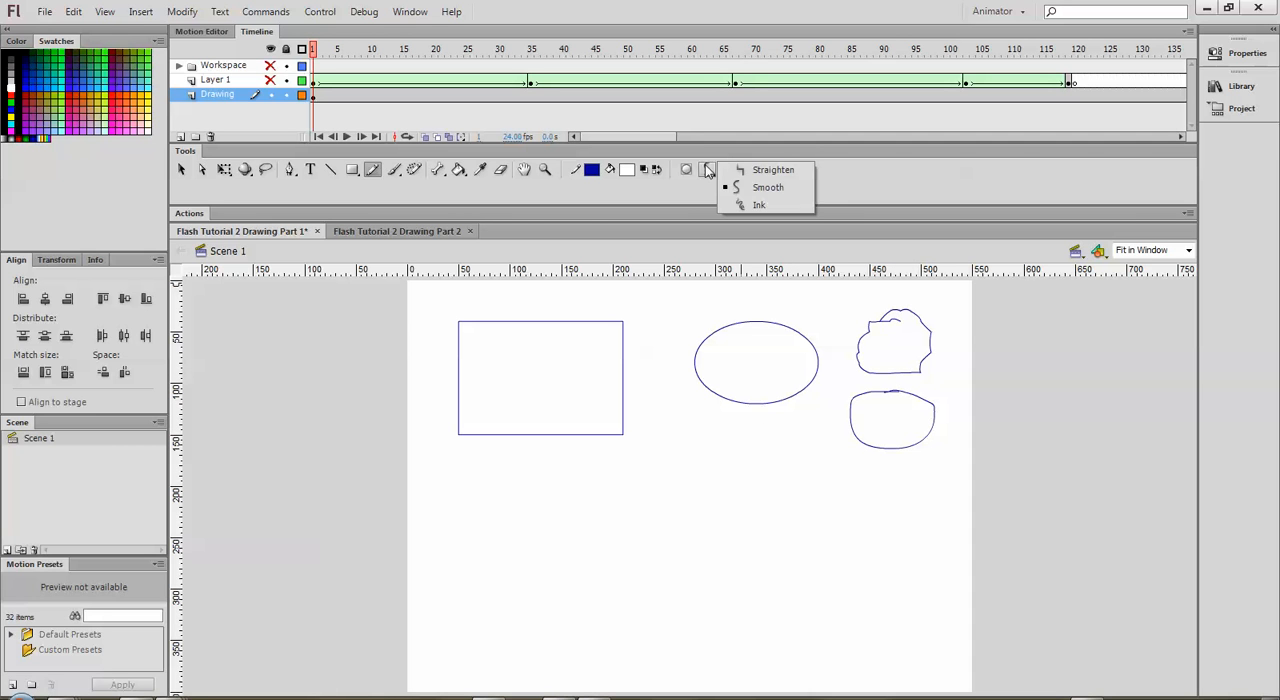
click(762, 171)
mouse_move(773, 433)
mouse_down()
mouse_move(734, 468)
mouse_move(774, 472)
mouse_move(758, 422)
mouse_up()
mouse_move(830, 462)
mouse_down()
mouse_move(868, 509)
mouse_move(850, 457)
mouse_up()
mouse_move(577, 468)
mouse_down()
mouse_move(572, 517)
mouse_move(693, 519)
mouse_move(701, 469)
mouse_move(575, 462)
mouse_up()
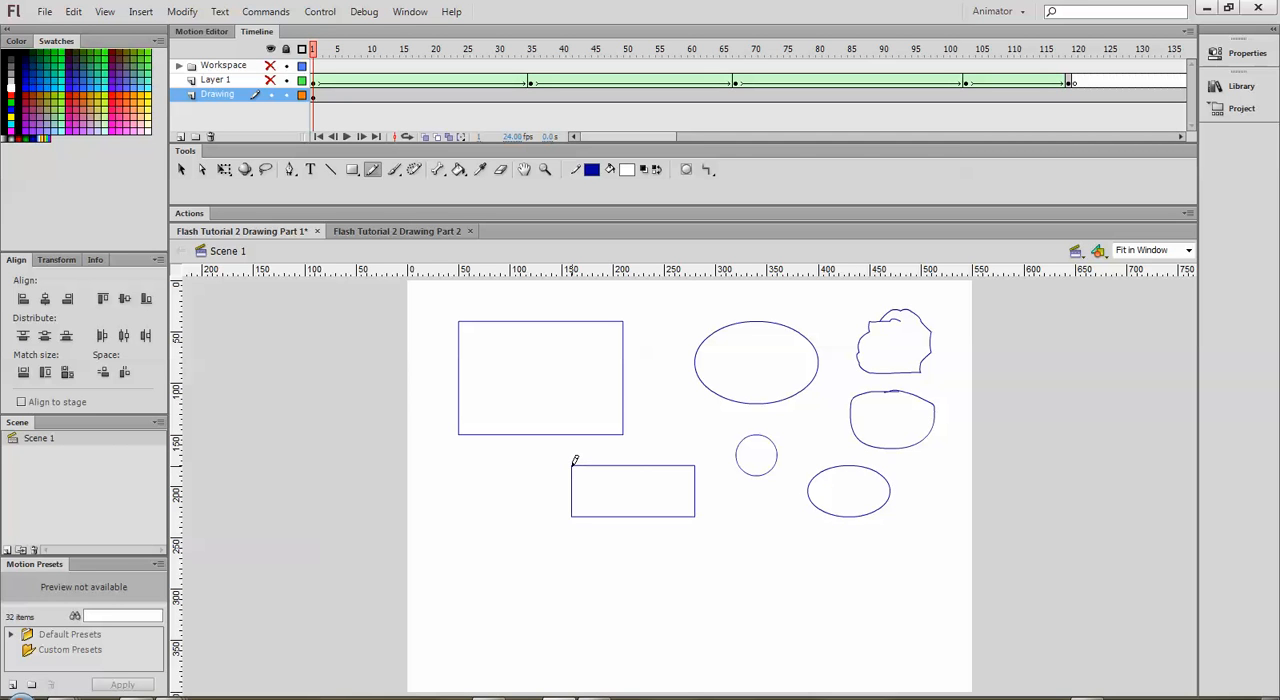
mouse_move(466, 462)
mouse_down()
mouse_move(469, 519)
mouse_move(521, 518)
mouse_move(518, 467)
mouse_move(466, 465)
mouse_up()
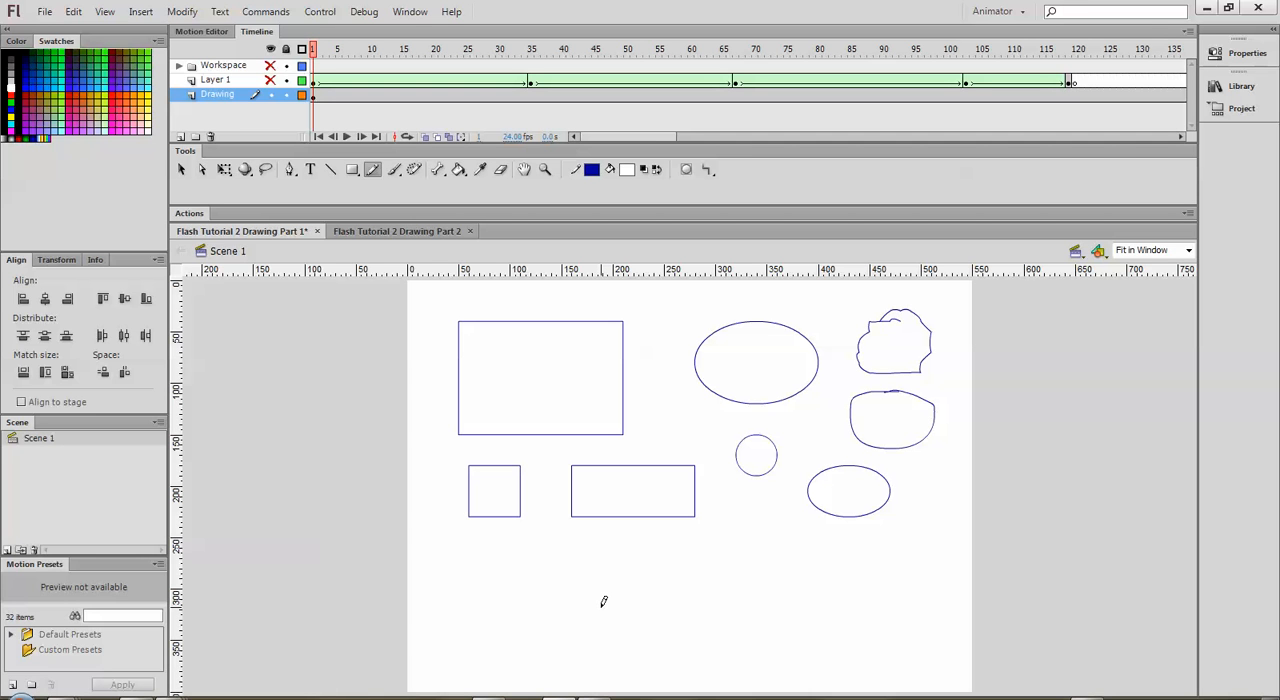
Step: Set the stroke color to green and draw a small rectangle about 60 × 40 px inside the large one
click(592, 172)
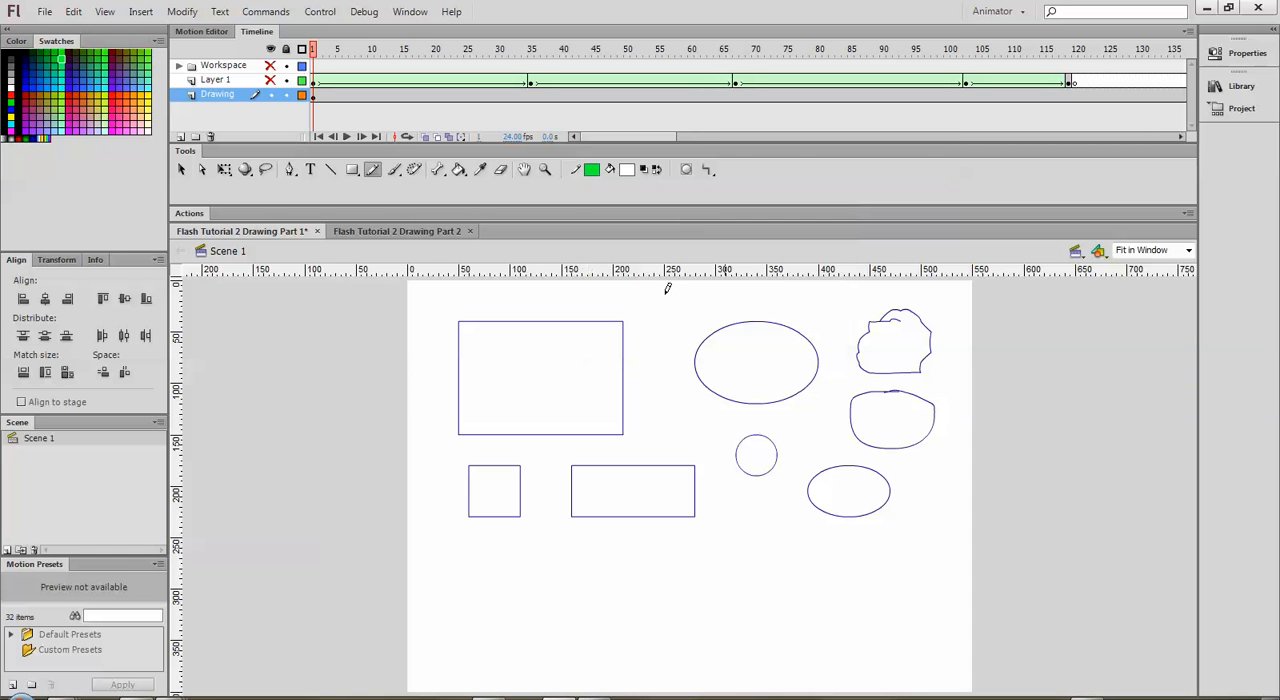
click(690, 209)
mouse_move(515, 345)
mouse_down()
mouse_move(514, 387)
mouse_move(579, 388)
mouse_move(558, 337)
mouse_move(508, 345)
mouse_up()
Step: Set the pencil stroke thickness to 14.70 and draw a small green square between the large rectangle and the large oval
click(1247, 55)
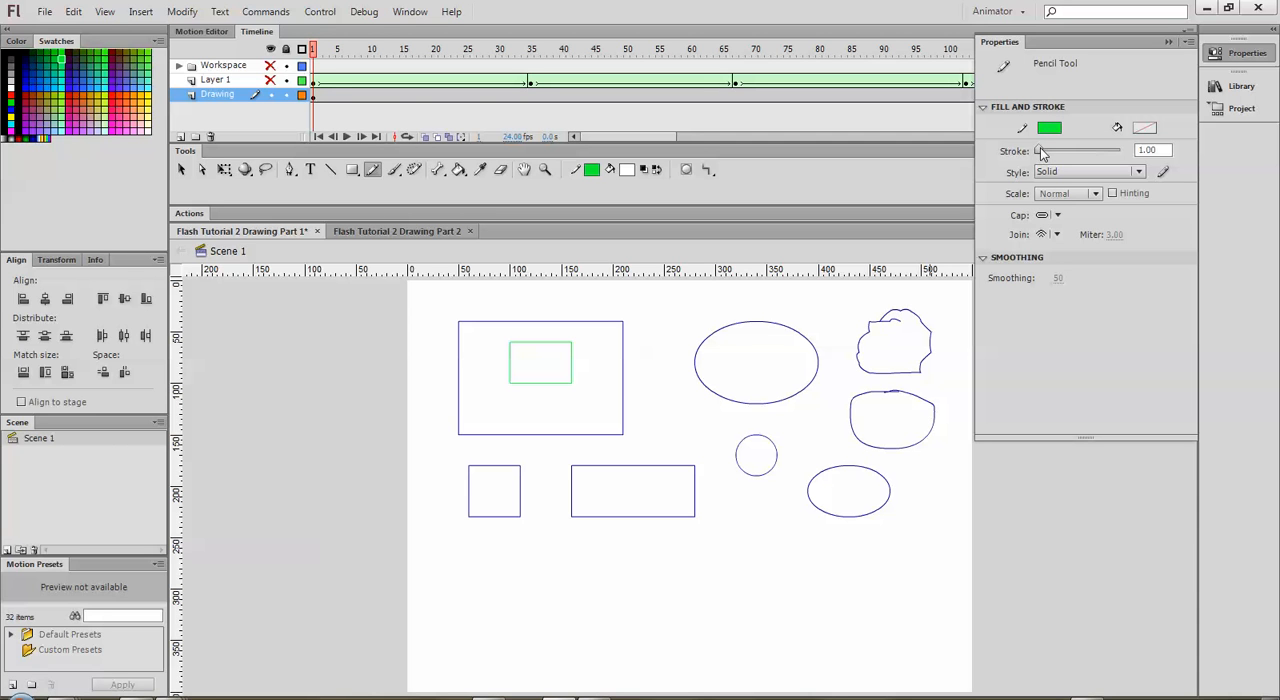
drag(1039, 149, 1045, 150)
mouse_move(642, 342)
mouse_down()
mouse_move(675, 369)
mouse_move(673, 335)
mouse_move(640, 342)
mouse_up()
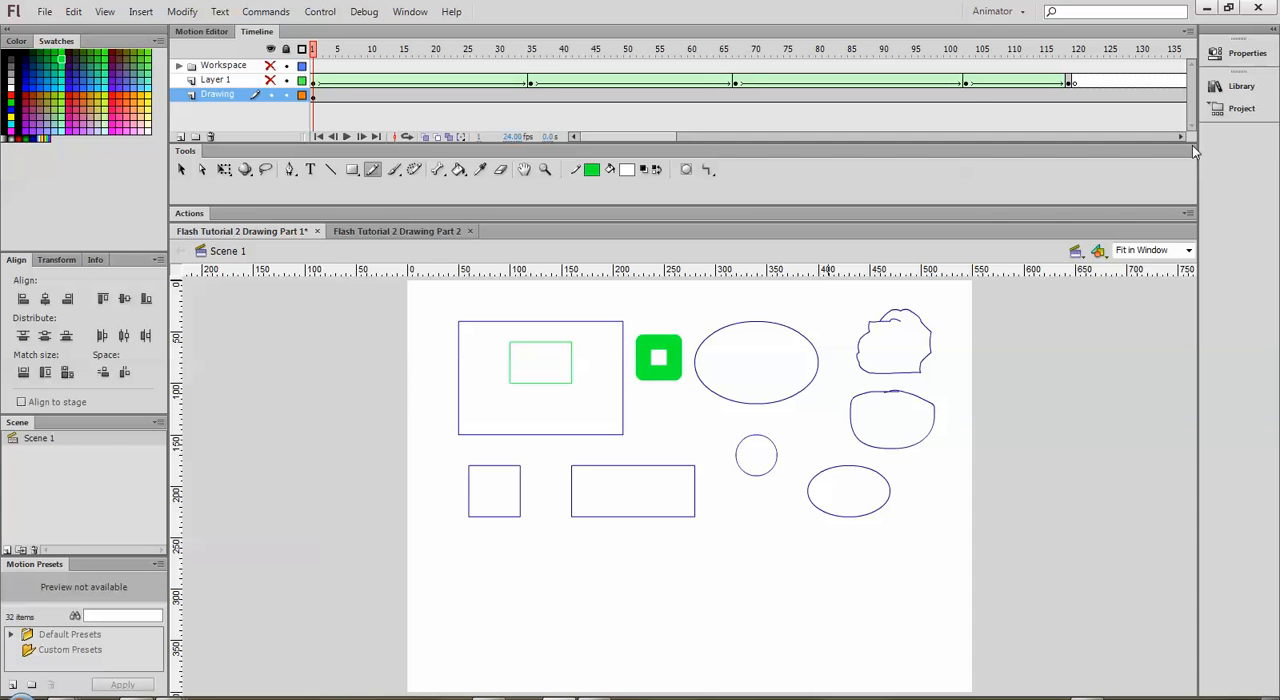
Step: Set the pencil stroke style to Stippled and draw a four-sided green outline below the wide rectangle
click(1240, 53)
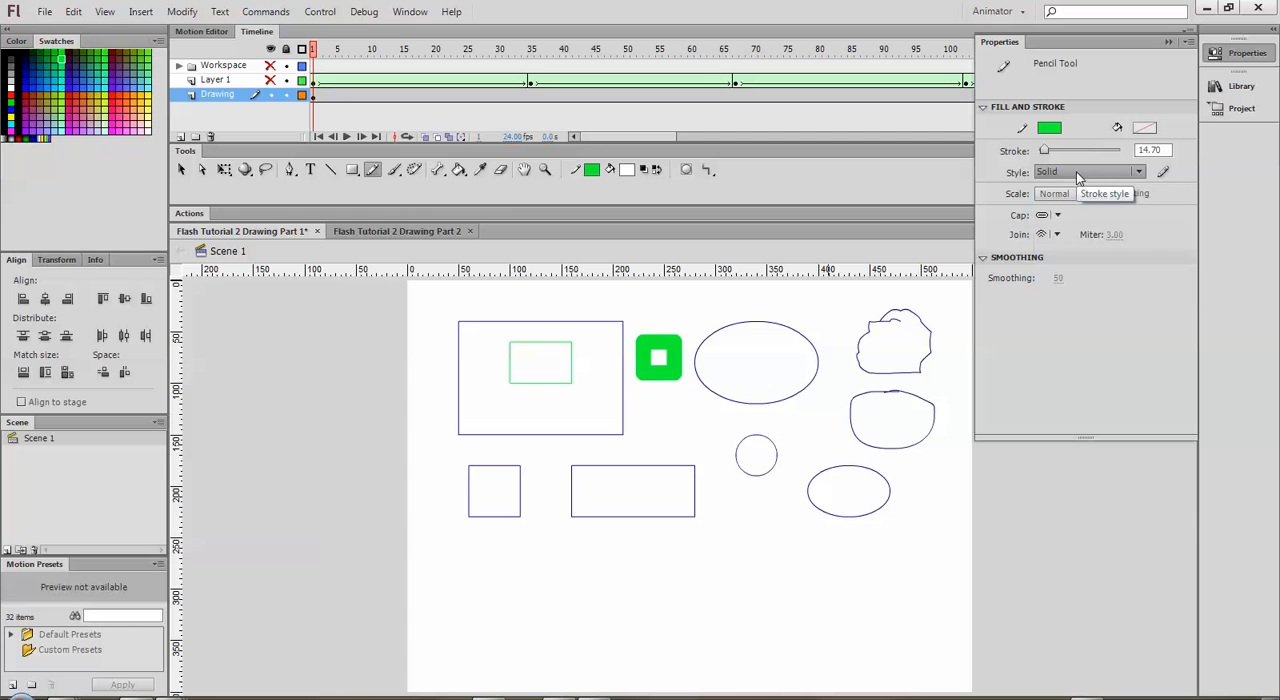
click(1137, 173)
click(1140, 174)
click(1141, 174)
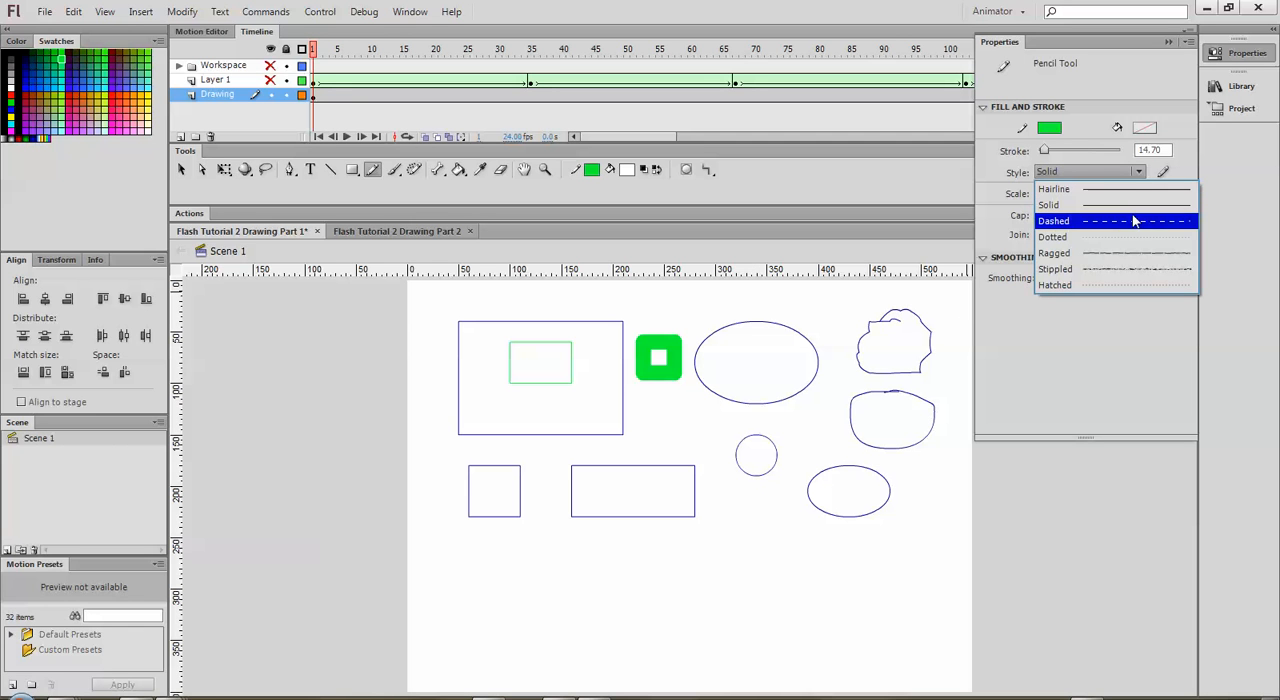
click(1118, 271)
mouse_move(668, 515)
mouse_down()
mouse_move(763, 564)
mouse_move(750, 501)
mouse_move(643, 514)
mouse_up()
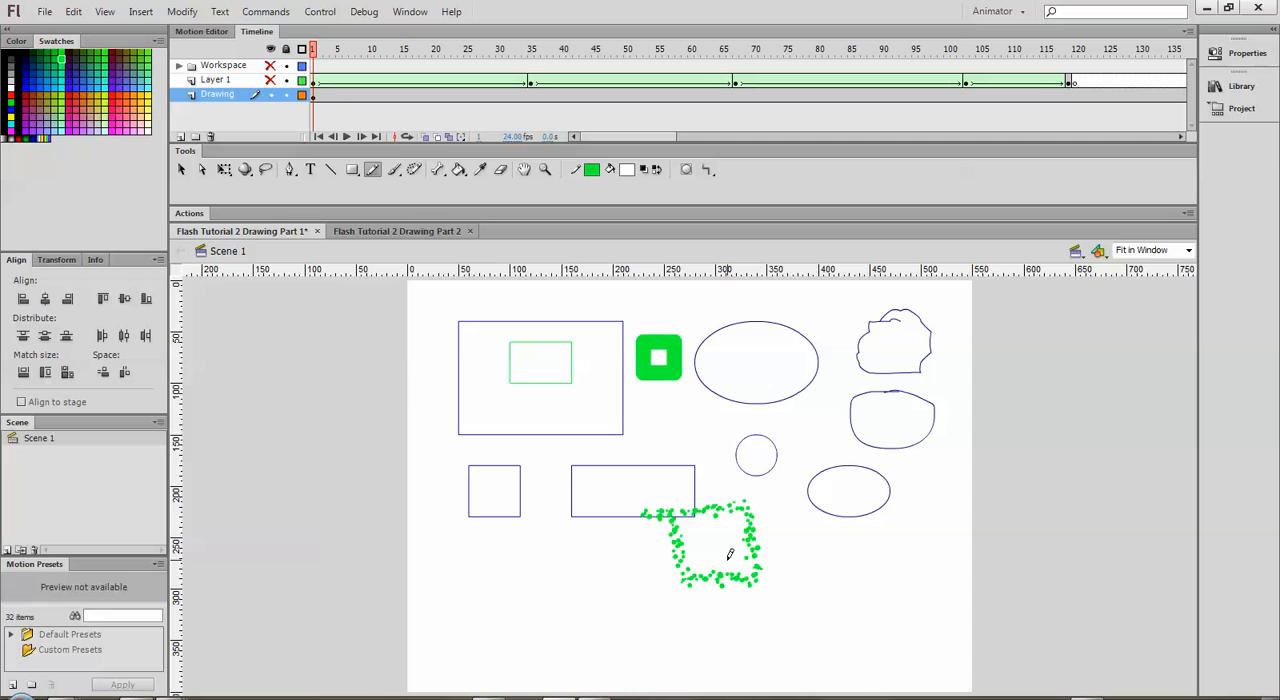
Step: Set the pencil stroke style to Solid and delete all the shapes drawn on the stage
click(1242, 55)
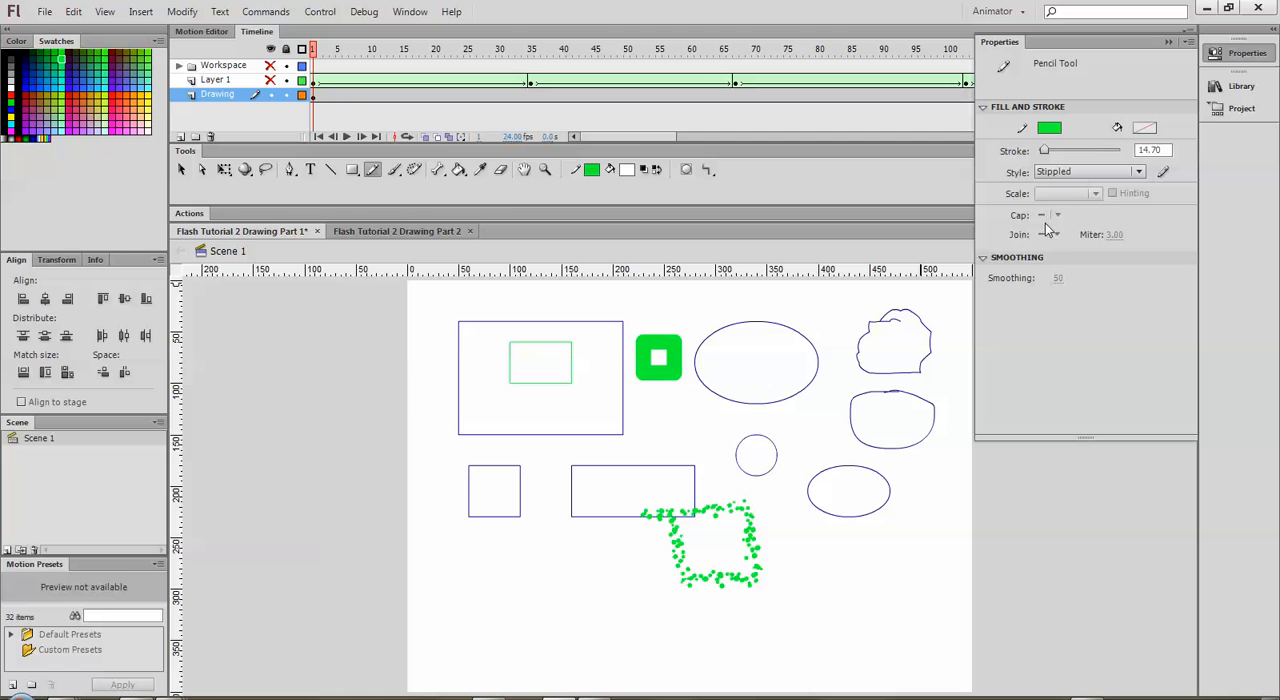
click(1116, 171)
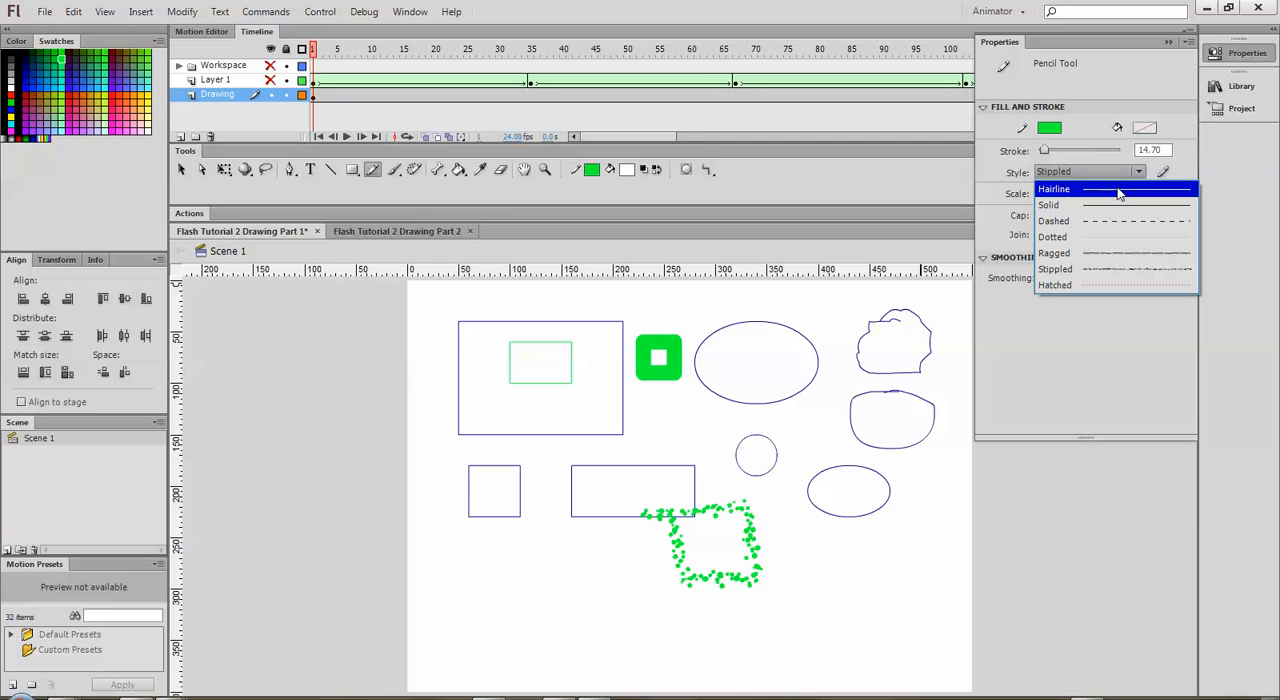
click(1117, 205)
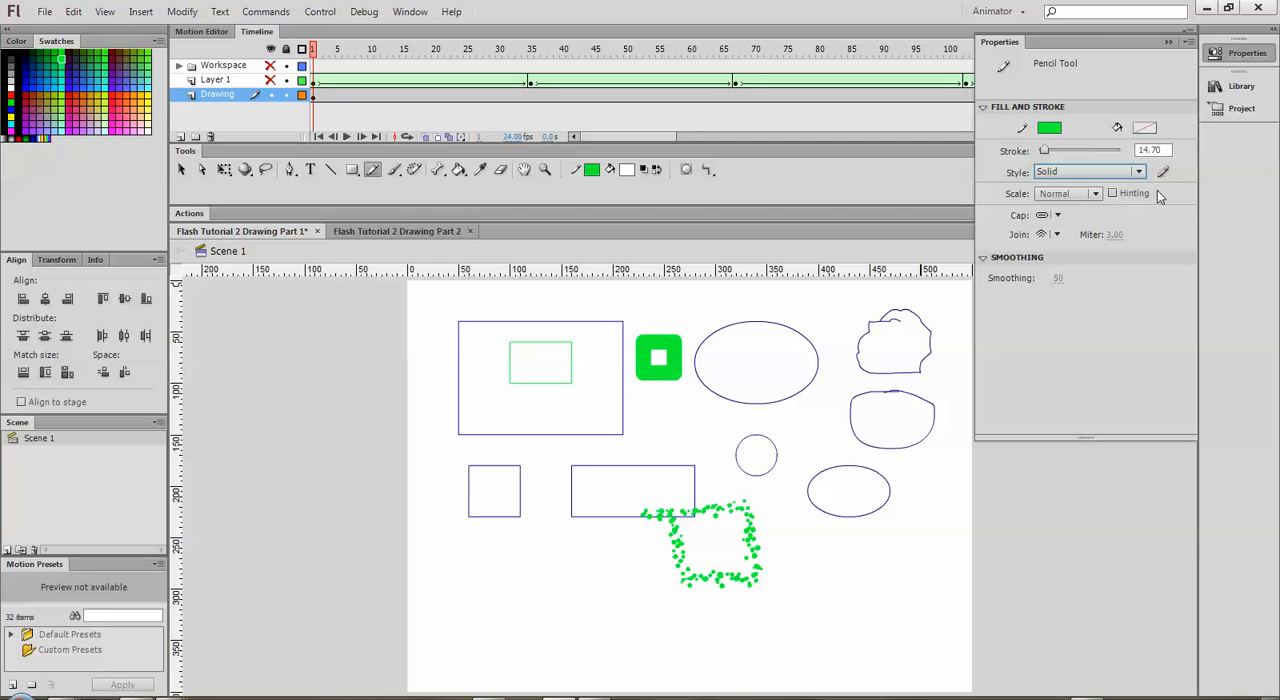
click(1170, 43)
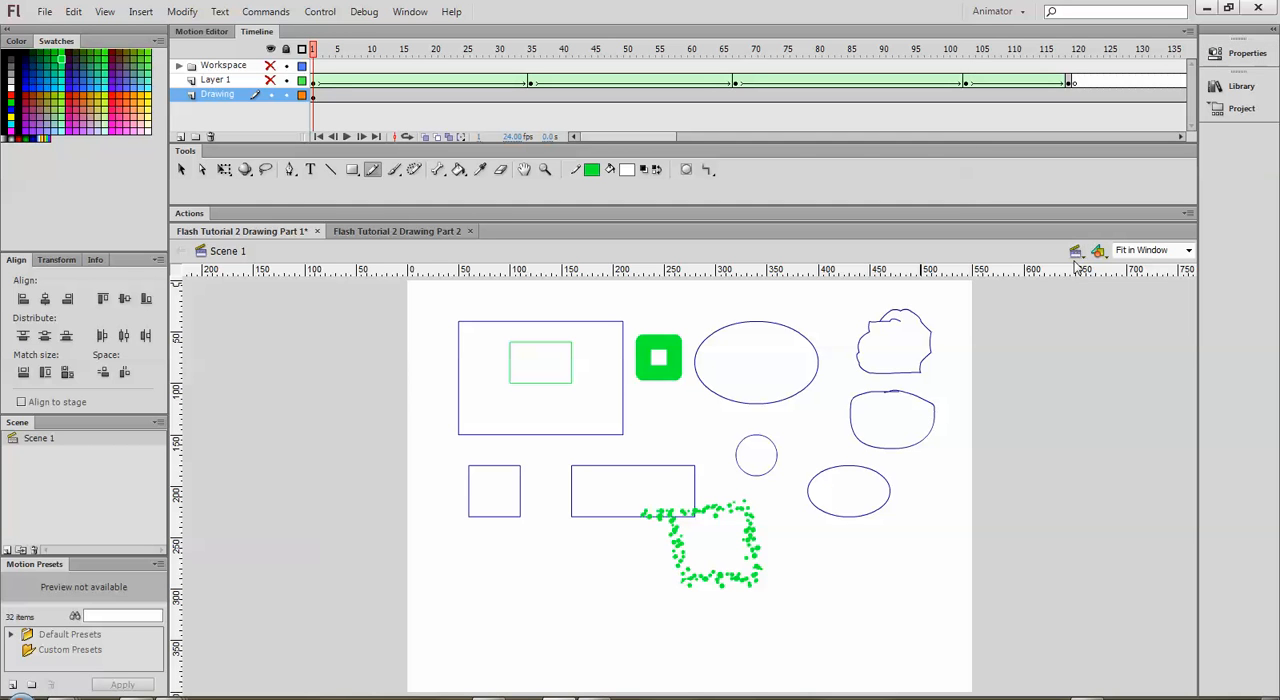
key(ctrl+a)
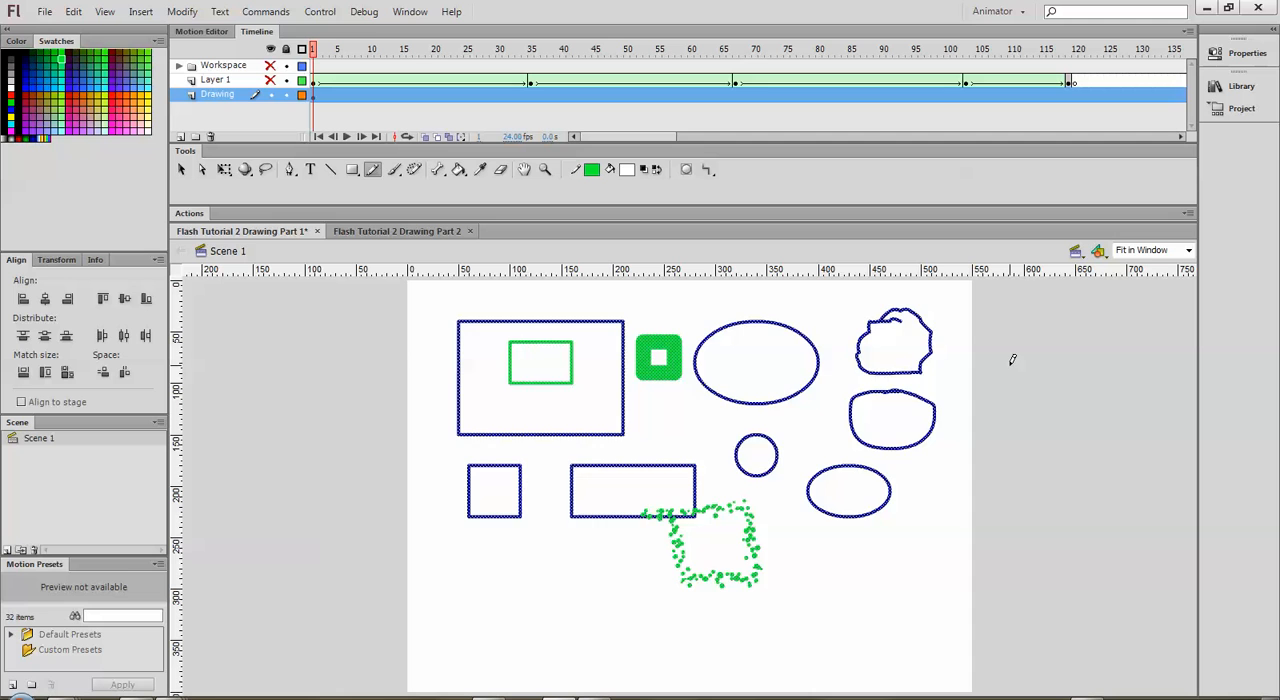
key(Delete)
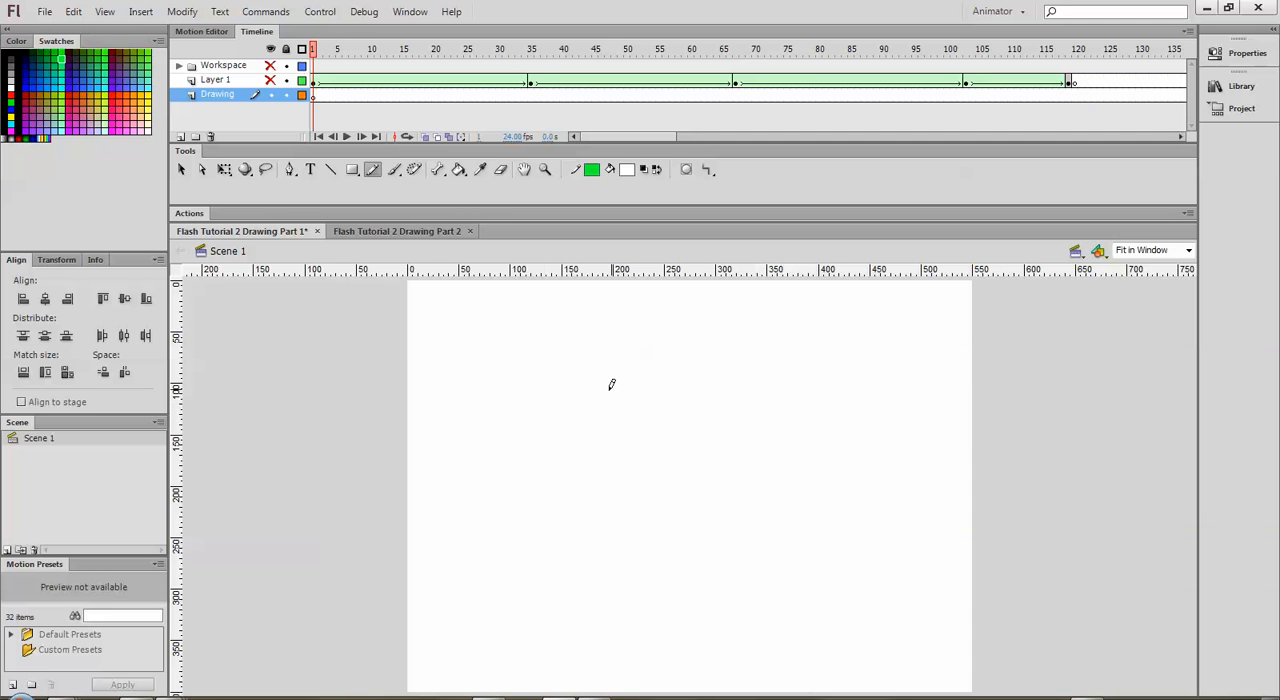
Step: Reduce the pencil stroke thickness and draw a green rectangle about 190 × 110 px in the upper middle of the stage
click(1247, 53)
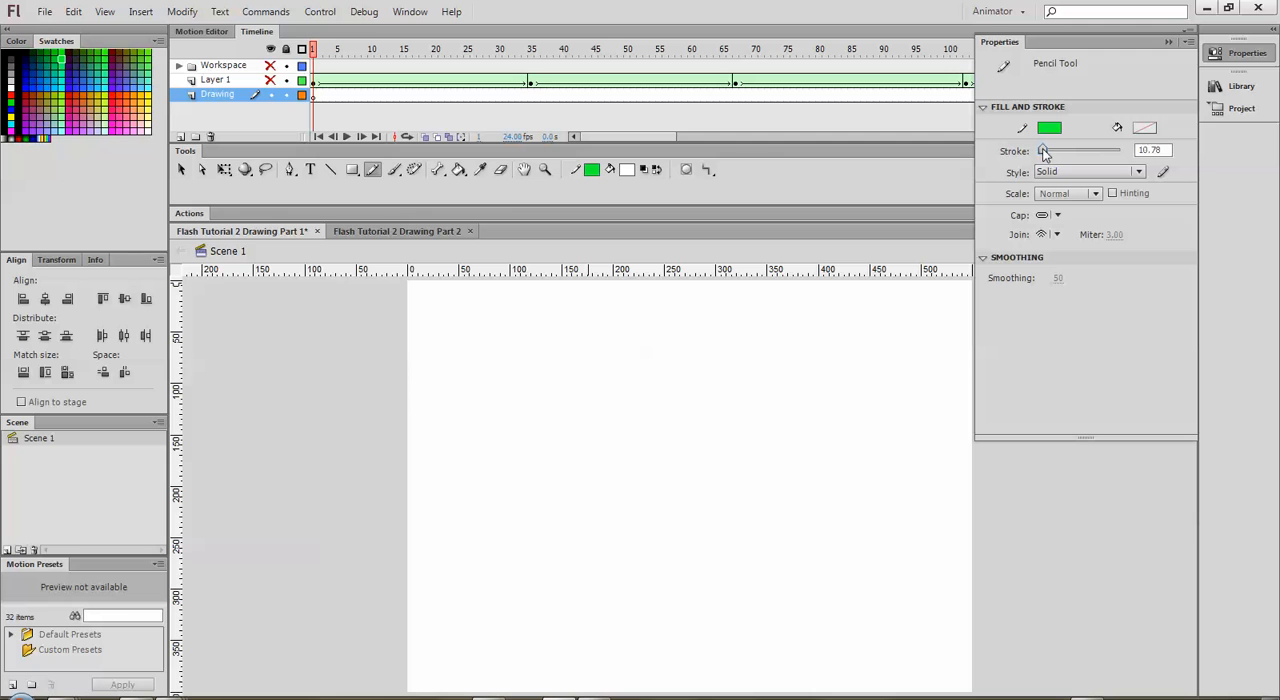
drag(1045, 148, 1039, 150)
mouse_move(556, 354)
mouse_down()
mouse_move(550, 425)
mouse_move(647, 456)
mouse_move(747, 432)
mouse_move(747, 340)
mouse_move(555, 353)
mouse_up()
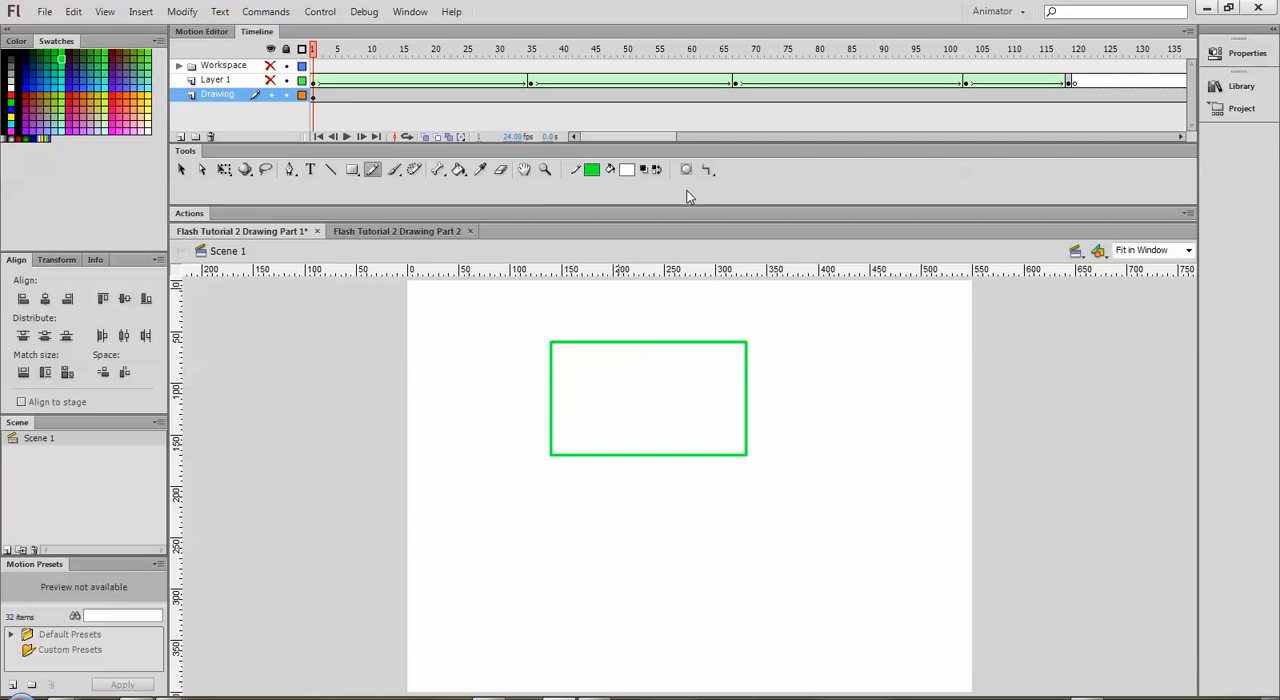
Step: Switch to the Brush tool with a square brush shape and a large brush size
click(394, 171)
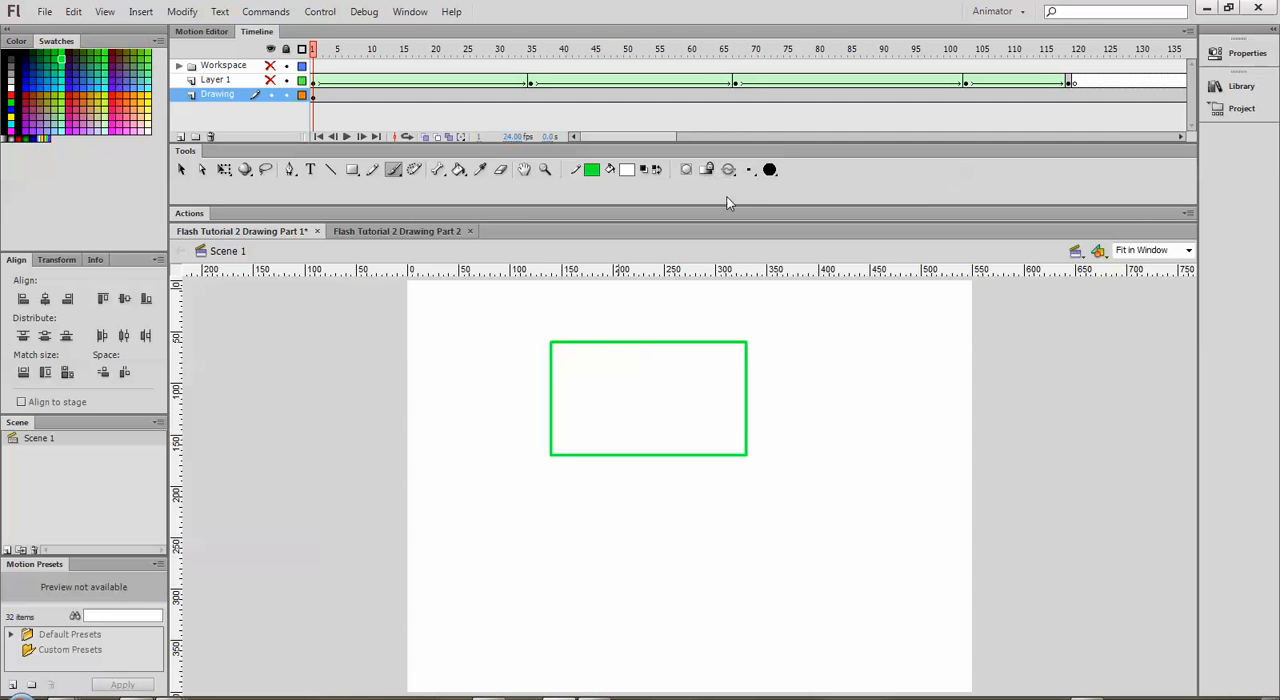
click(770, 176)
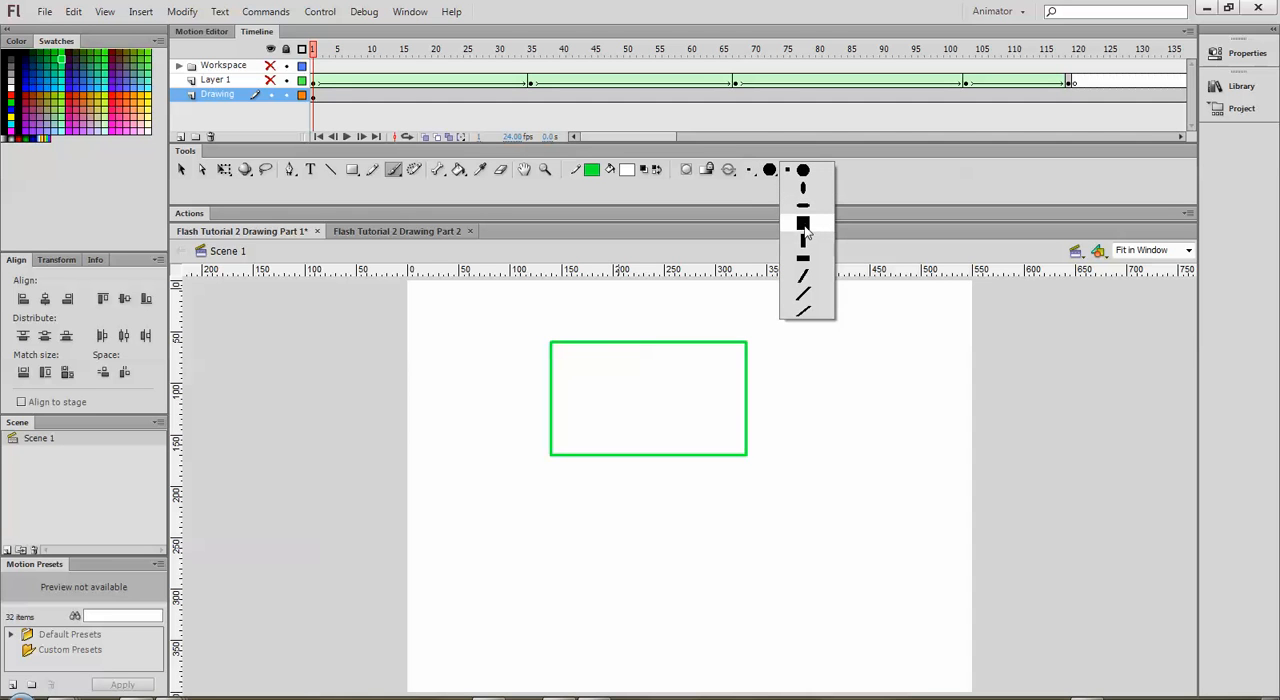
click(803, 224)
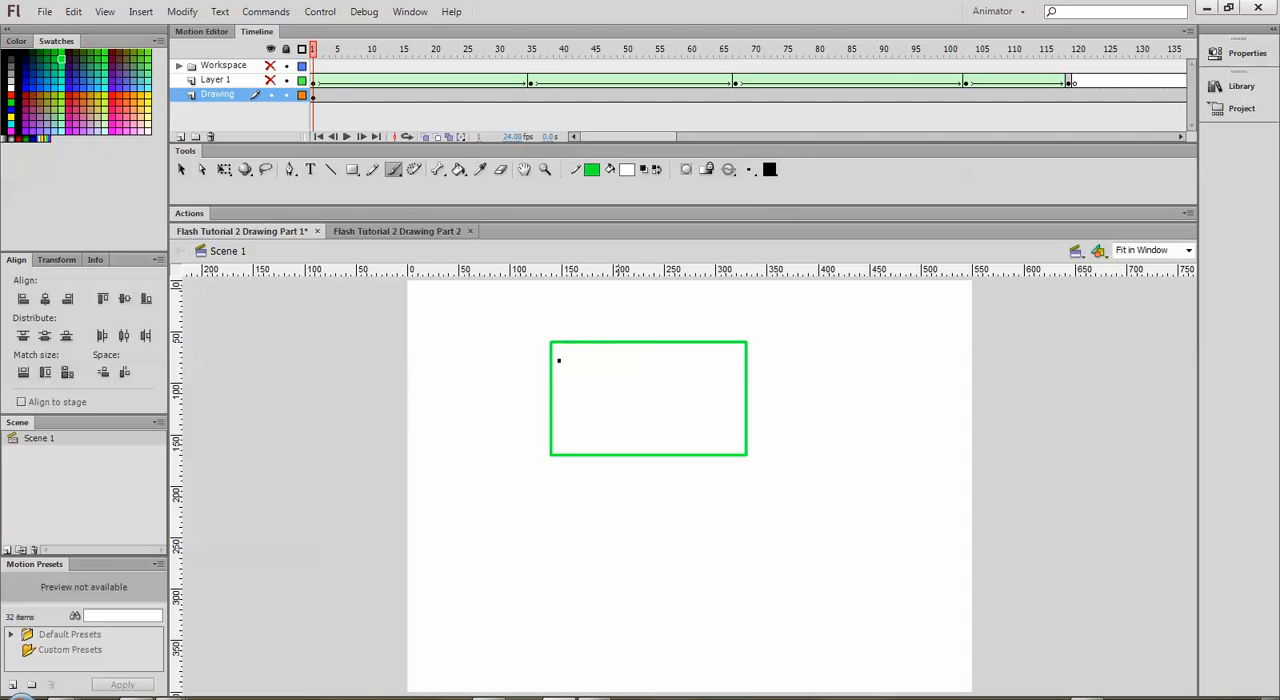
click(749, 172)
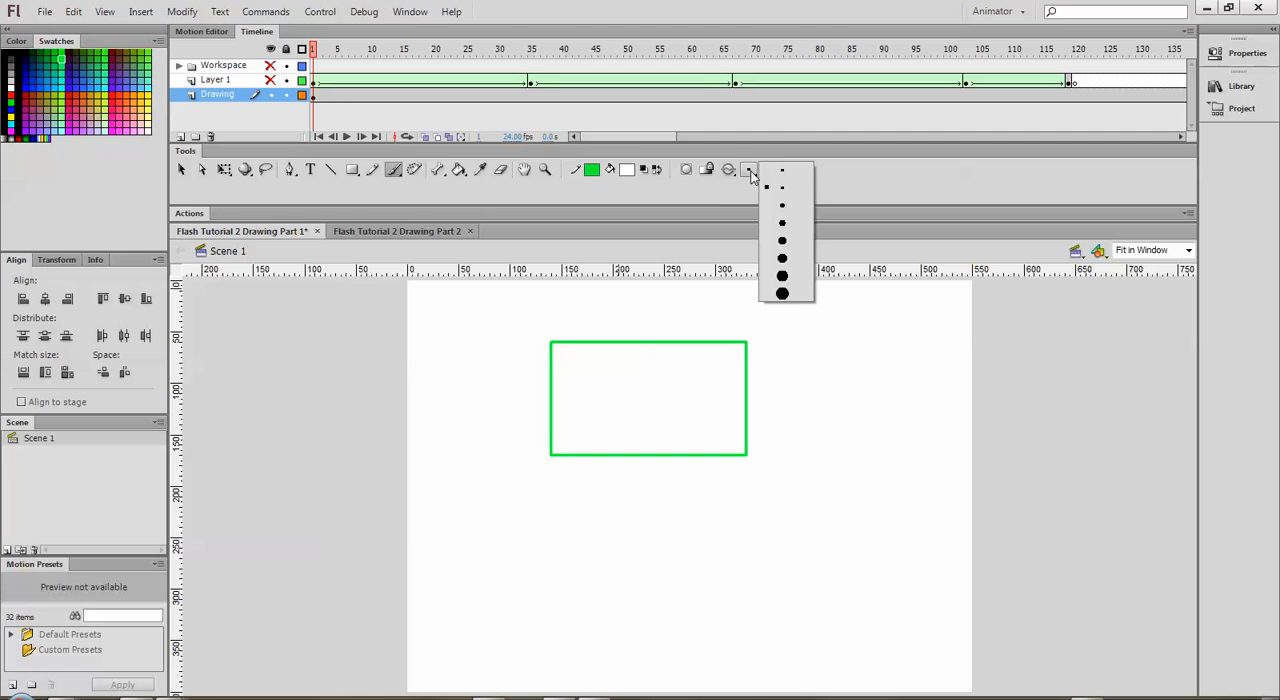
click(785, 285)
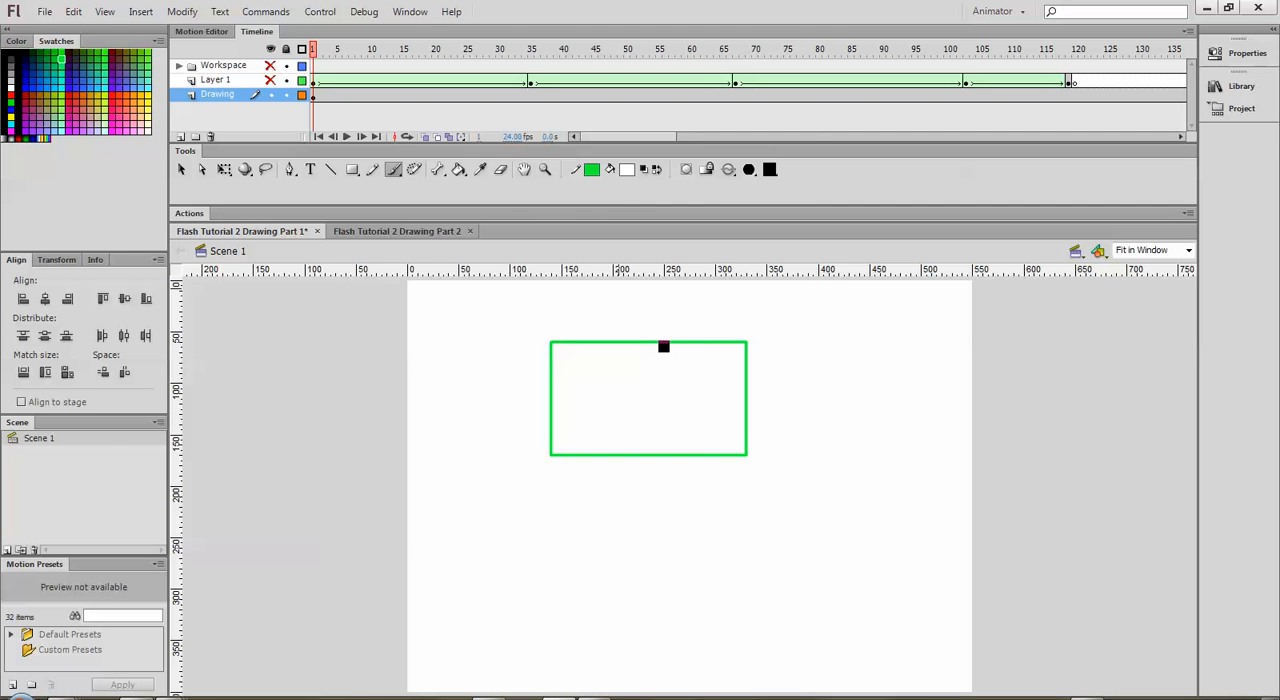
Step: Set the fill color for the brush to red
click(627, 171)
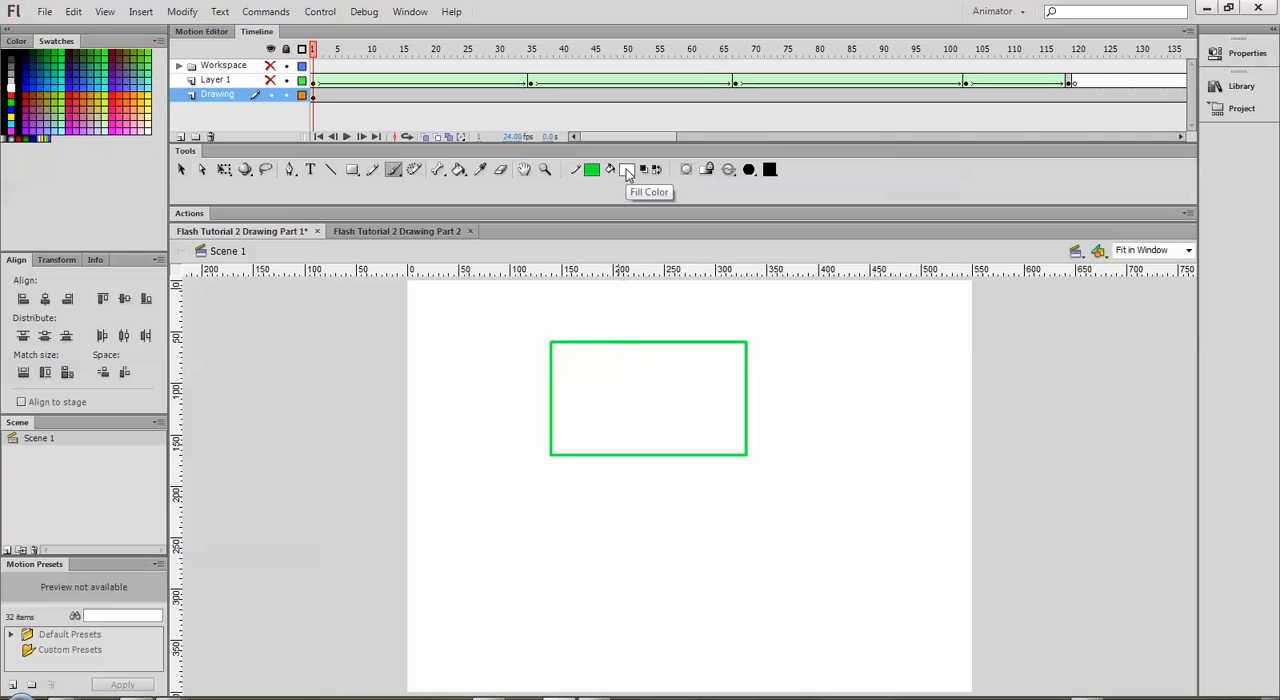
click(629, 168)
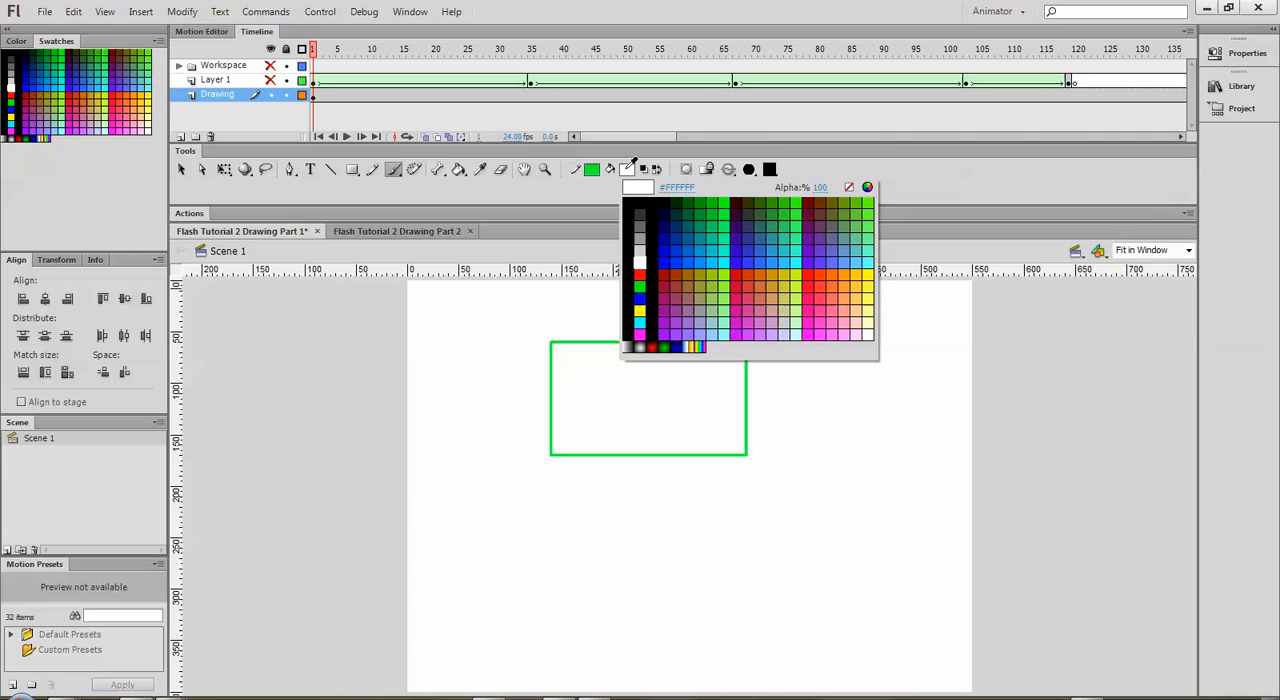
click(811, 275)
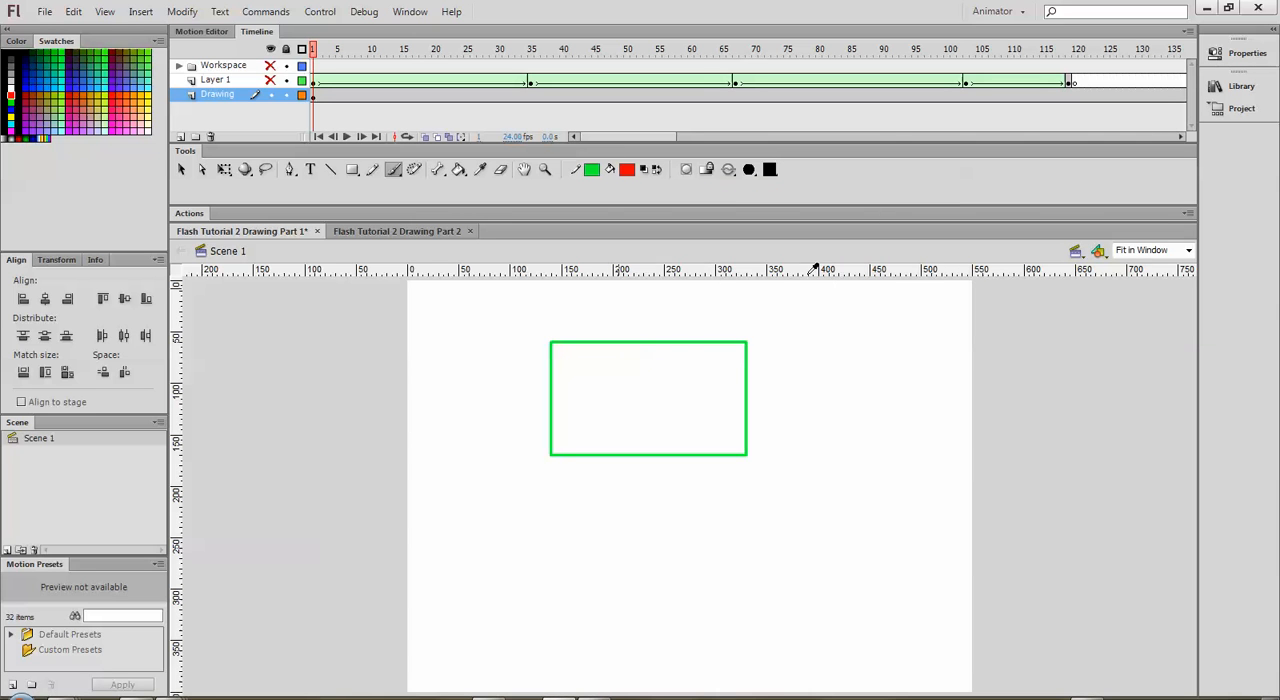
Step: Set the brush mode to Paint Normal and paint a wavy red stroke across the green rectangle
click(731, 172)
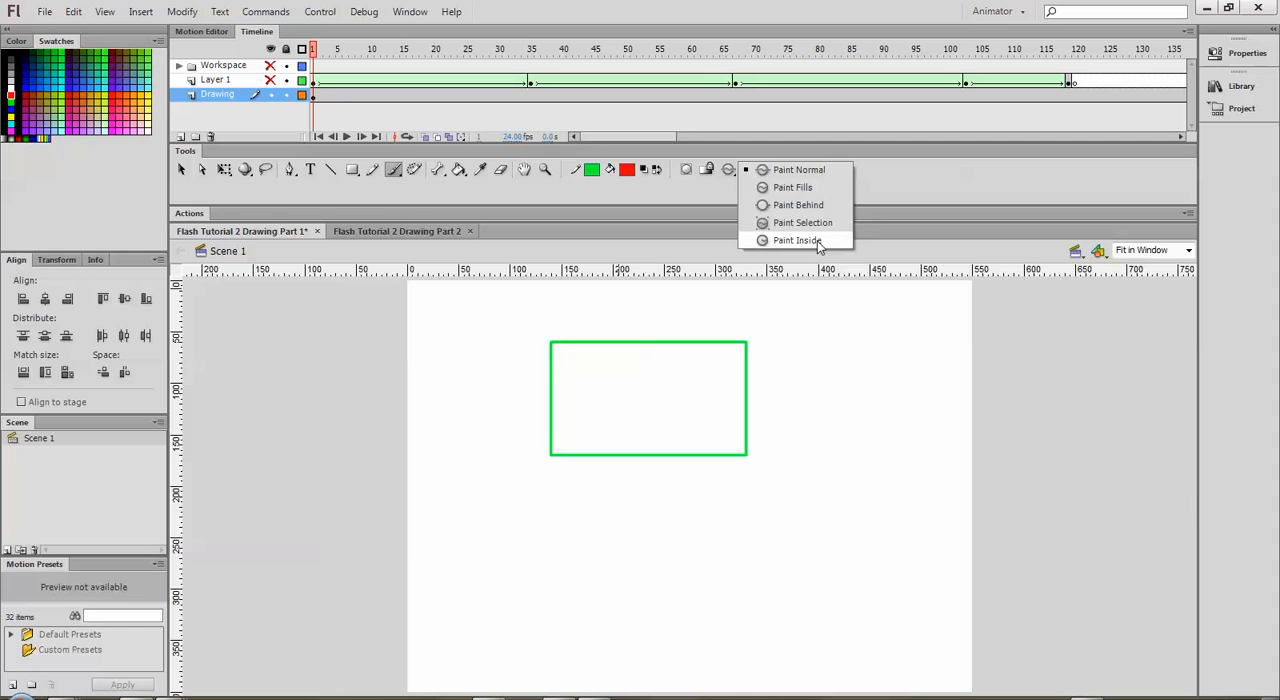
click(798, 170)
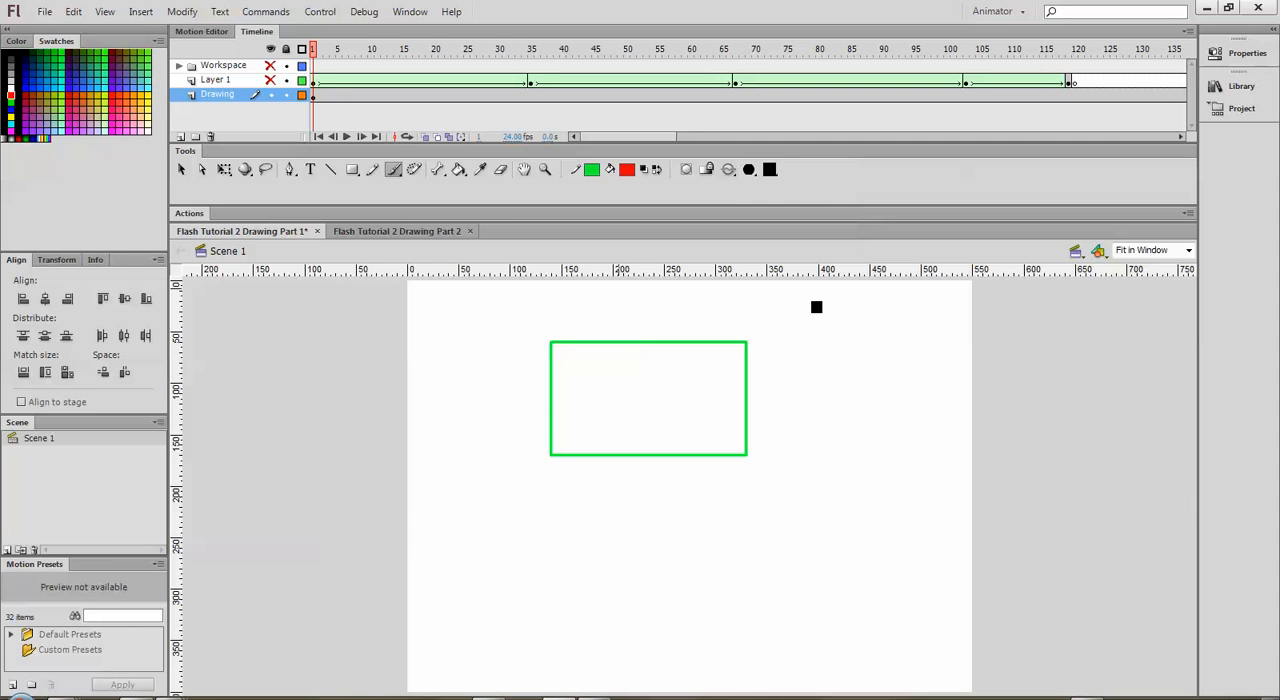
mouse_move(796, 354)
mouse_down()
mouse_move(729, 385)
mouse_move(655, 327)
mouse_move(580, 393)
mouse_move(519, 378)
mouse_move(505, 406)
mouse_up()
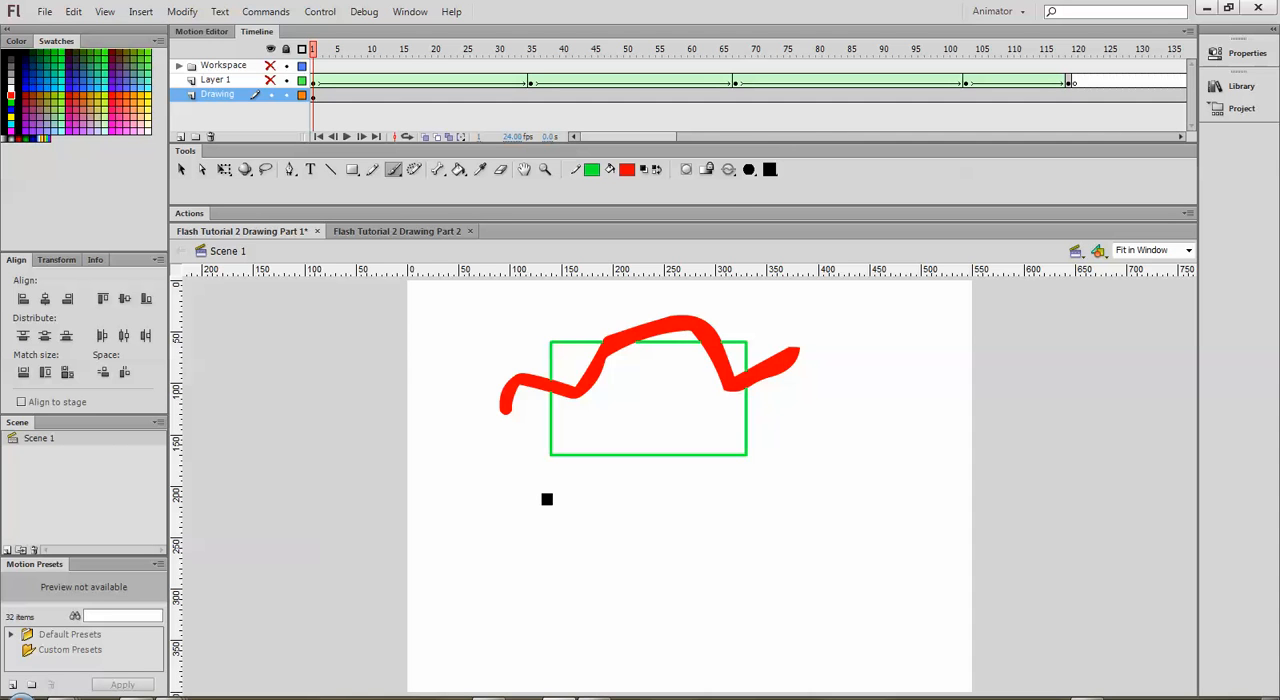
Step: Undo the wavy red stroke and set the brush mode to Paint Fills
key(ctrl+z)
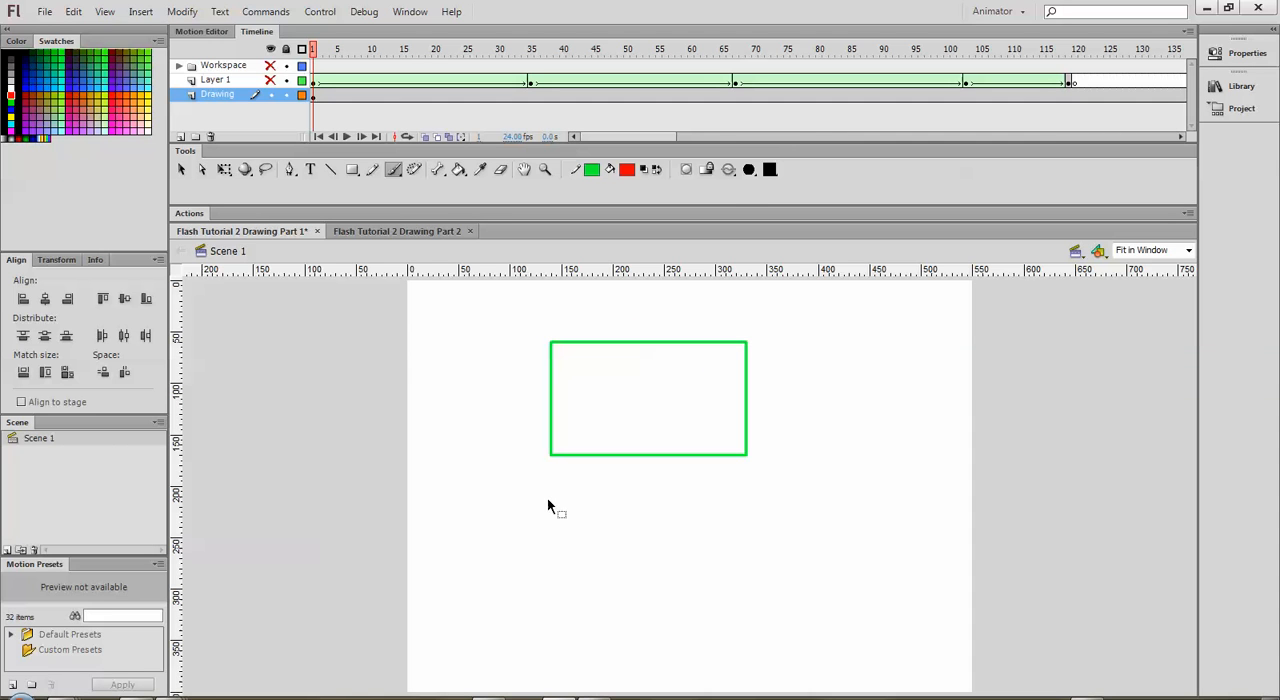
click(731, 174)
click(762, 187)
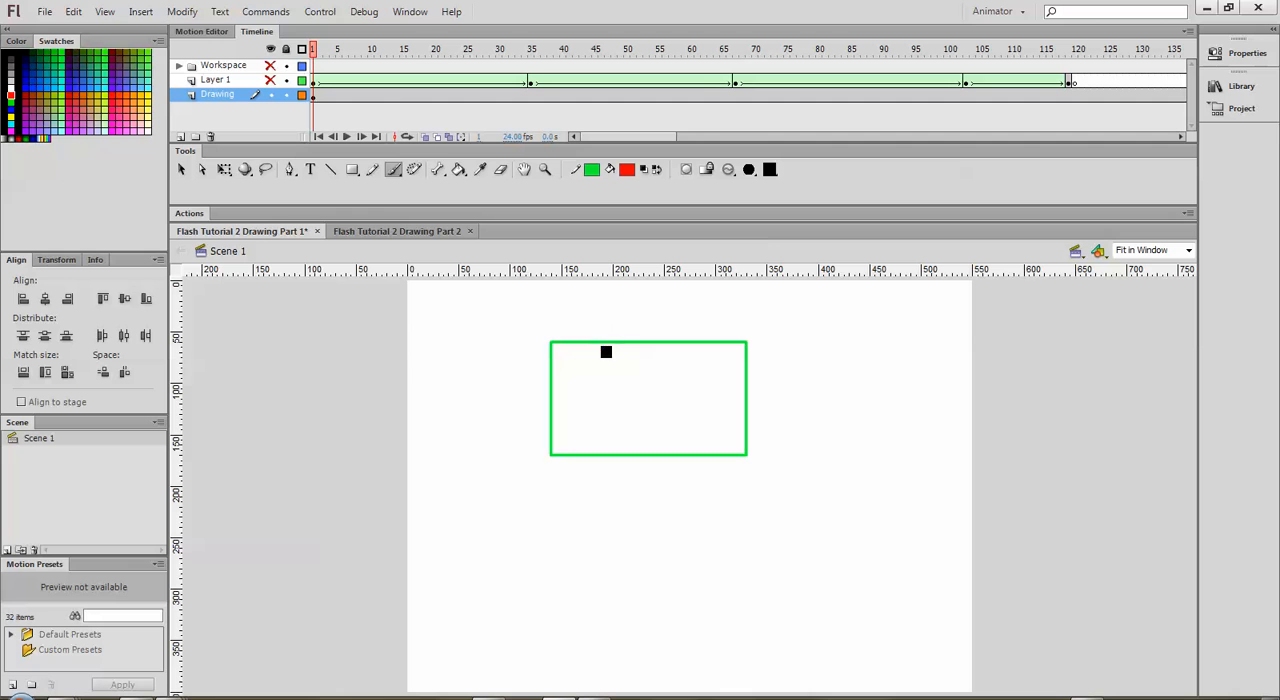
Step: Paint red strokes along all four edges of the green rectangle in Paint Fills mode, and undo them
mouse_move(606, 352)
mouse_down()
mouse_move(558, 349)
mouse_move(559, 379)
mouse_move(565, 351)
mouse_move(600, 348)
mouse_move(556, 381)
mouse_move(558, 444)
mouse_move(557, 394)
mouse_up()
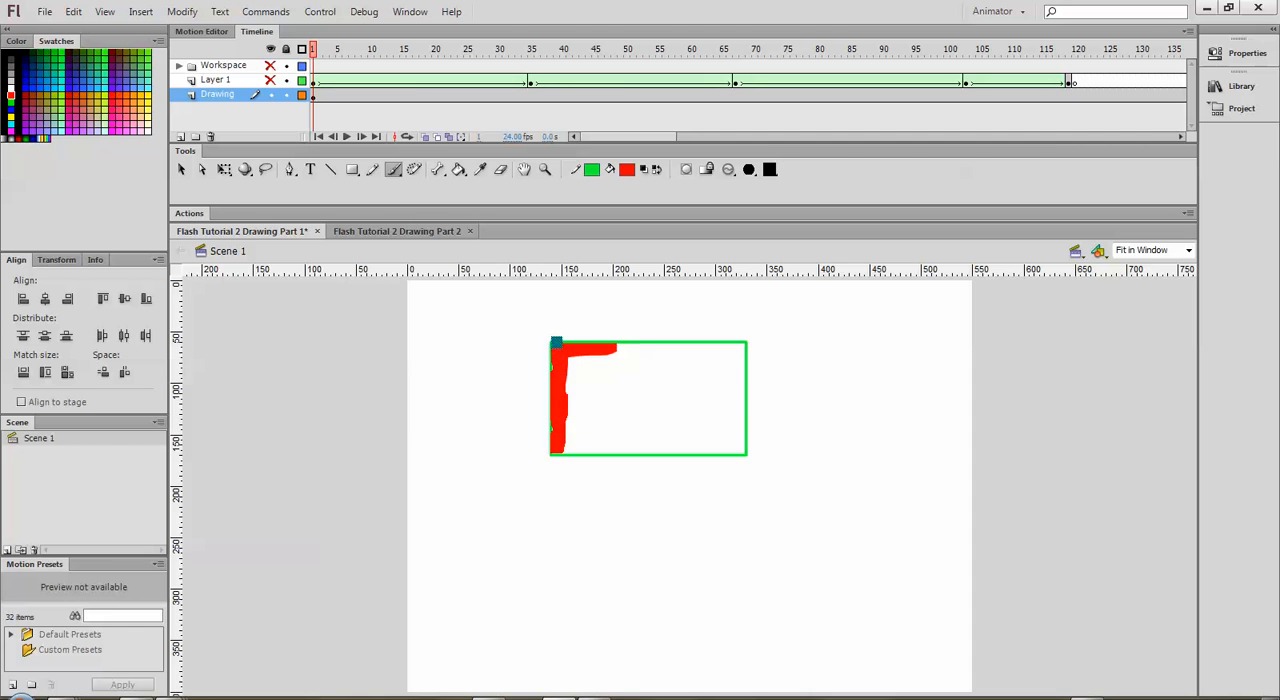
mouse_move(556, 342)
mouse_down()
mouse_move(557, 450)
mouse_move(742, 457)
mouse_up()
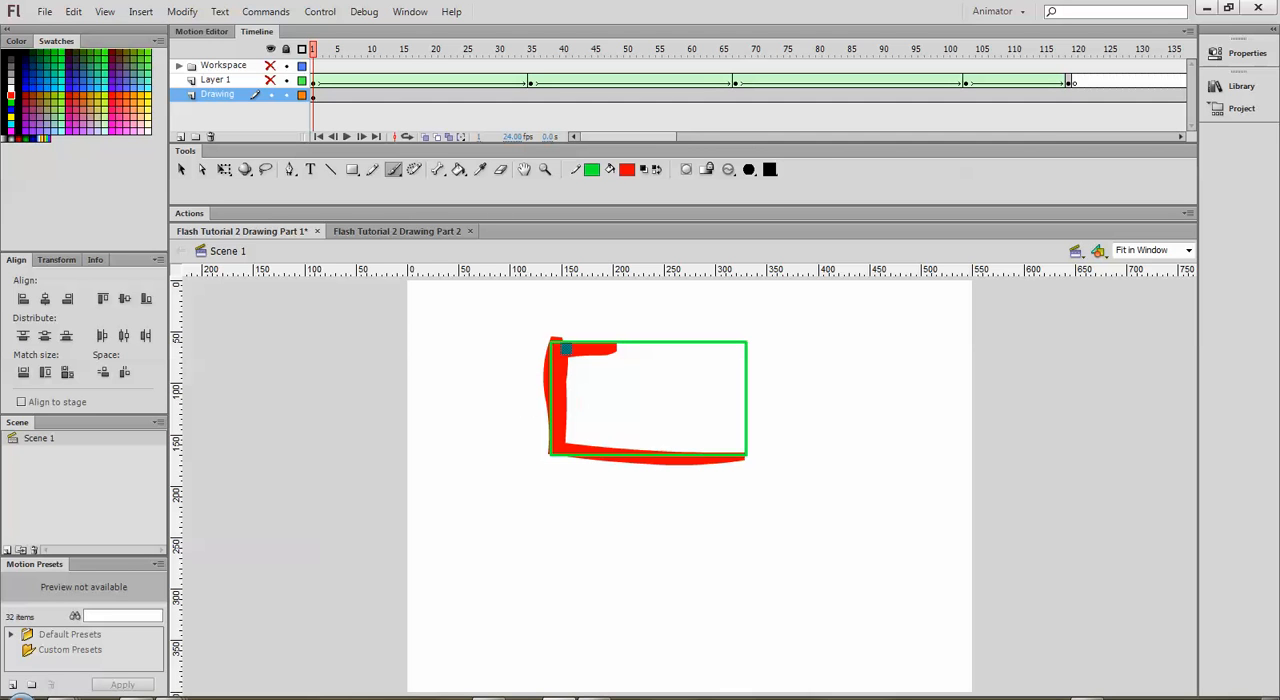
mouse_move(565, 341)
mouse_down()
mouse_move(750, 343)
mouse_move(745, 428)
mouse_move(688, 452)
mouse_move(557, 449)
mouse_move(548, 347)
mouse_up()
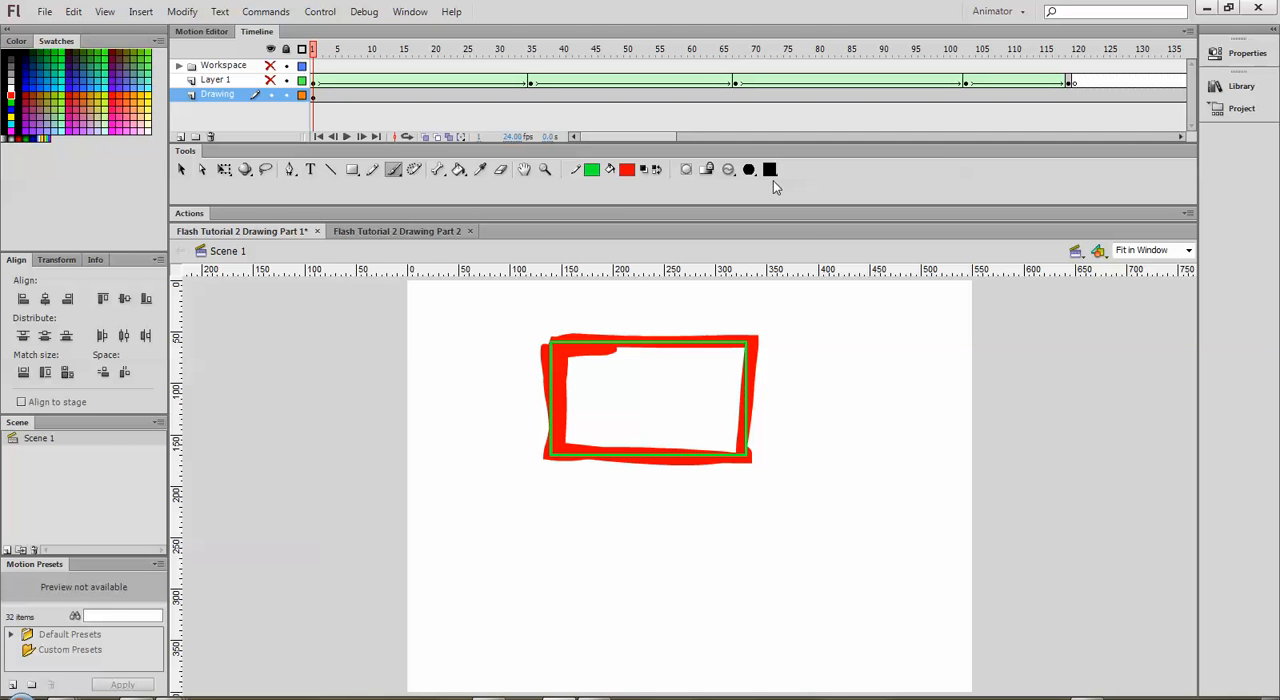
key(ctrl+z)
key(ctrl+z)
key(ctrl+z)
key(ctrl+z)
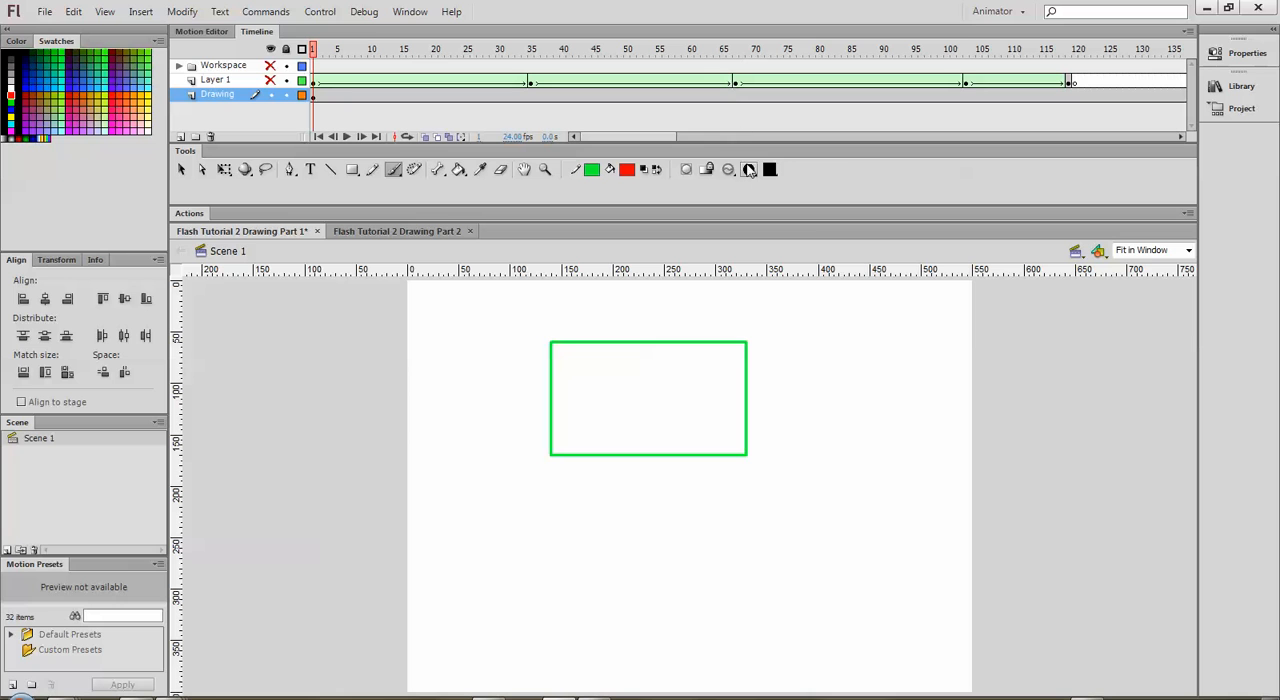
Step: Set the brush mode to Paint Behind and paint two vertical red strokes and one horizontal red stroke across the green rectangle
click(749, 169)
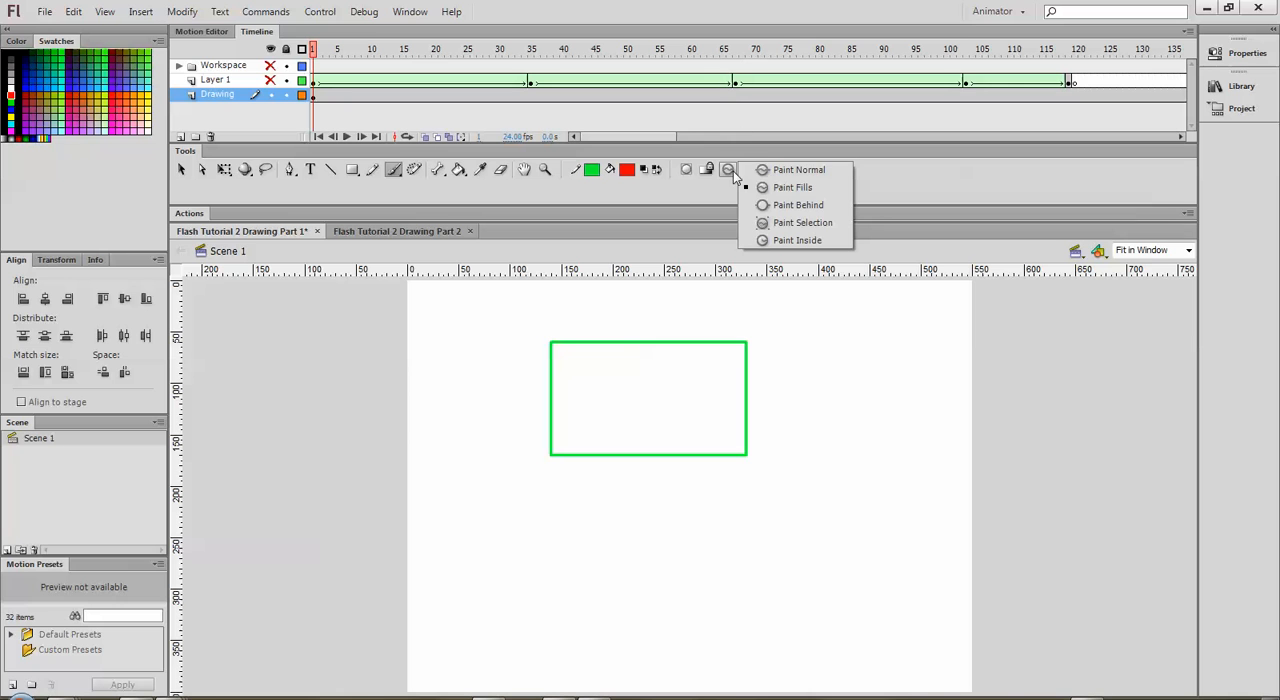
click(778, 205)
drag(626, 314, 601, 487)
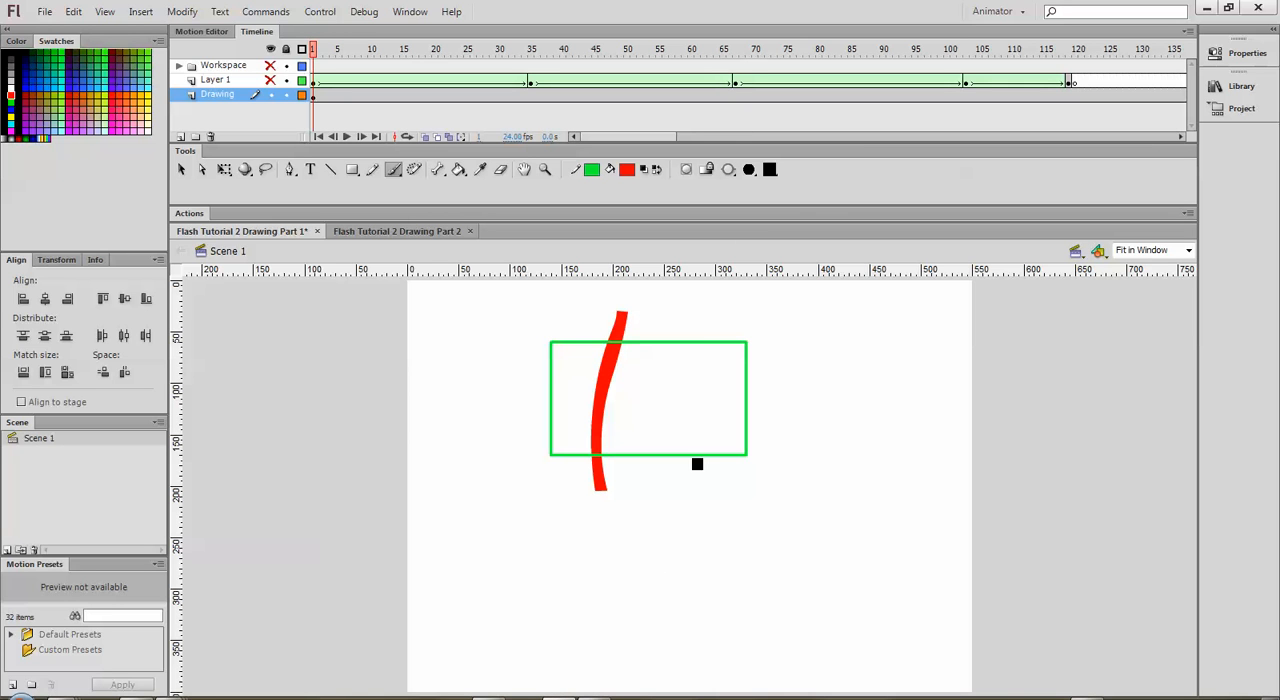
mouse_move(686, 309)
mouse_down()
mouse_move(723, 443)
mouse_move(716, 508)
mouse_up()
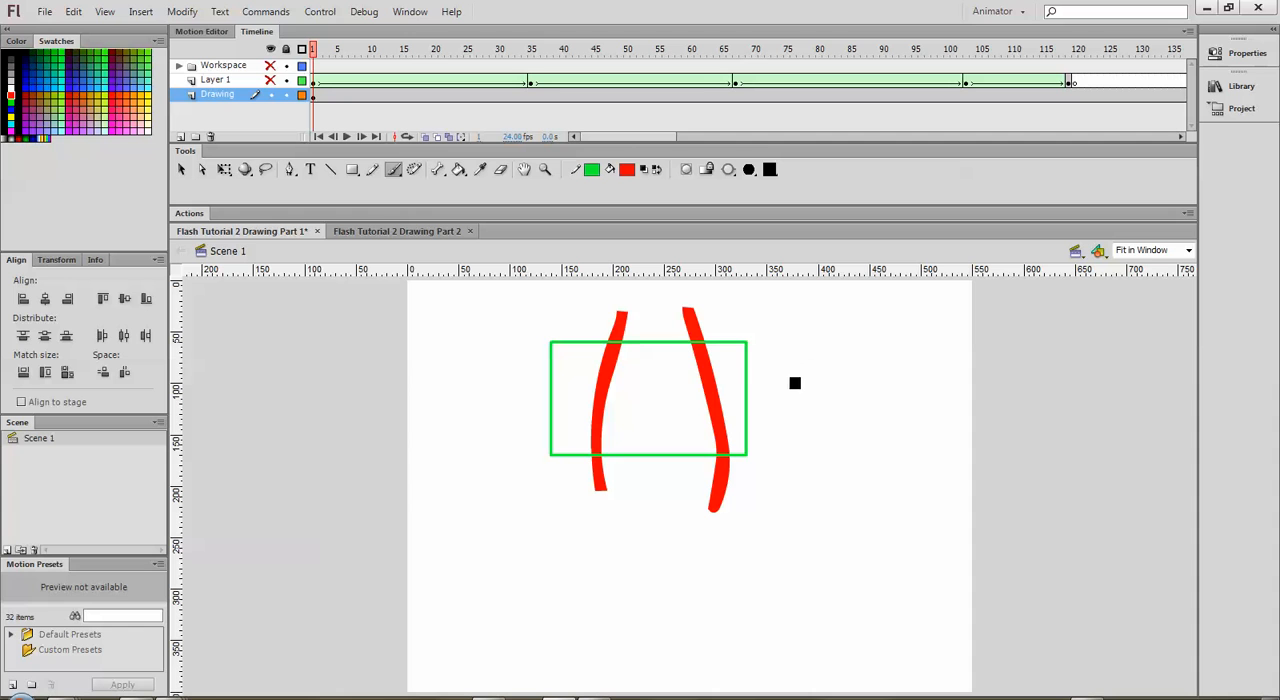
drag(795, 383, 516, 388)
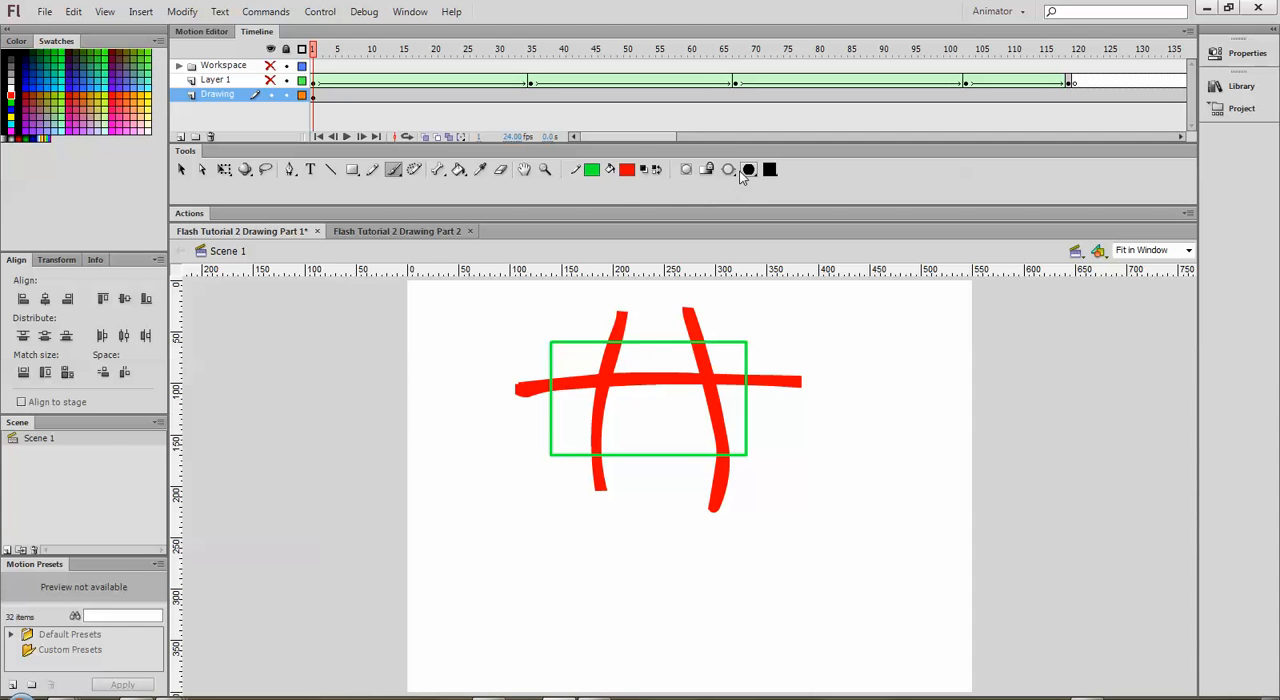
Step: Set the fill color to dark blue (#000099) and paint three diagonal strokes behind the red strokes and green rectangle
click(629, 170)
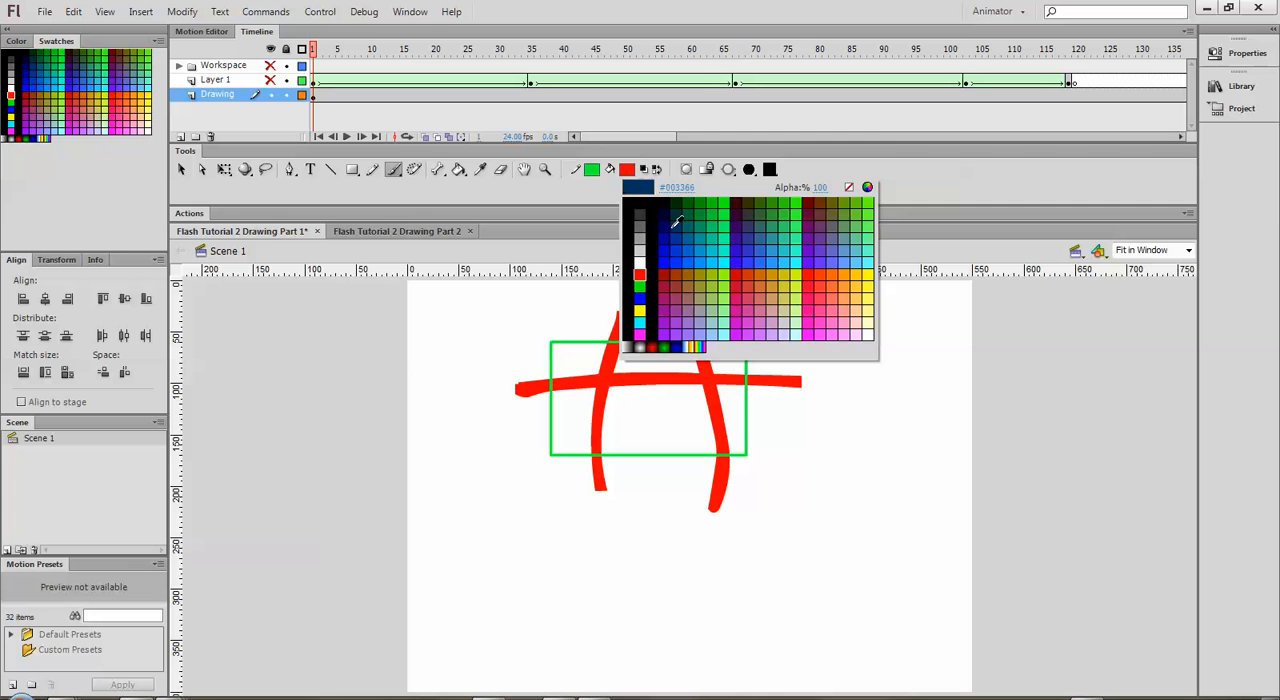
click(674, 236)
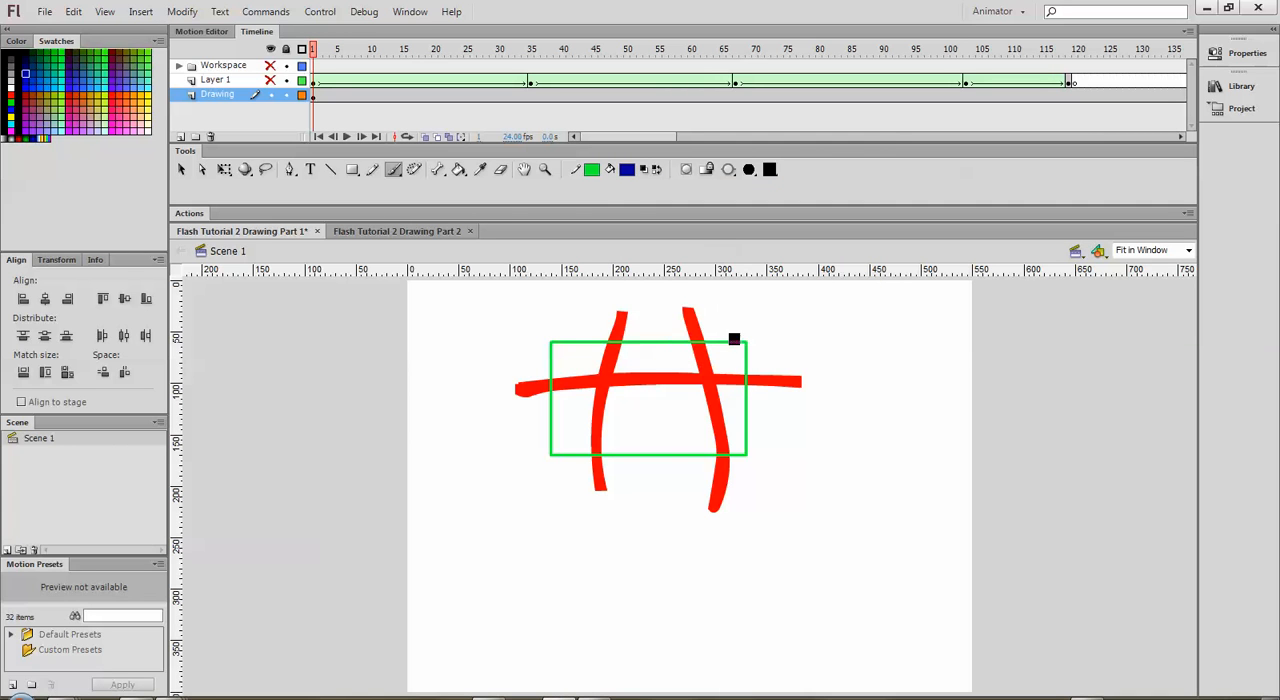
mouse_move(737, 300)
mouse_down()
mouse_move(686, 329)
mouse_move(545, 461)
mouse_up()
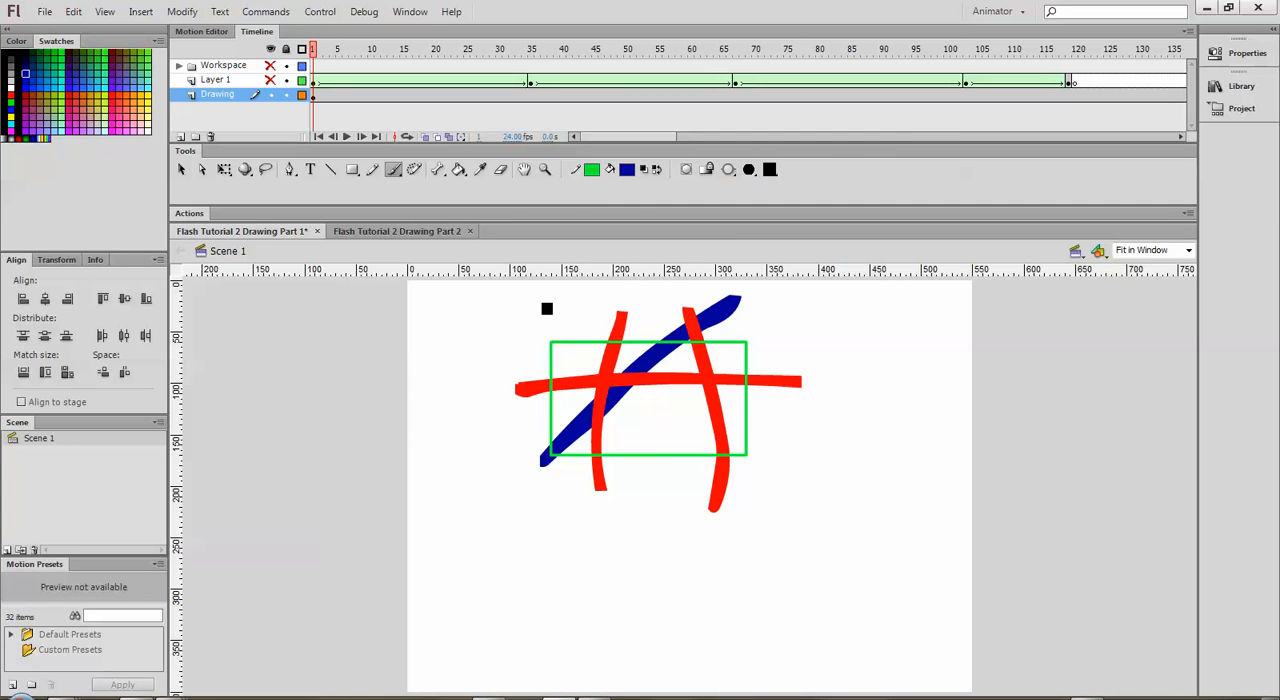
mouse_move(543, 306)
mouse_down()
mouse_move(694, 509)
mouse_move(705, 505)
mouse_up()
drag(776, 344, 626, 440)
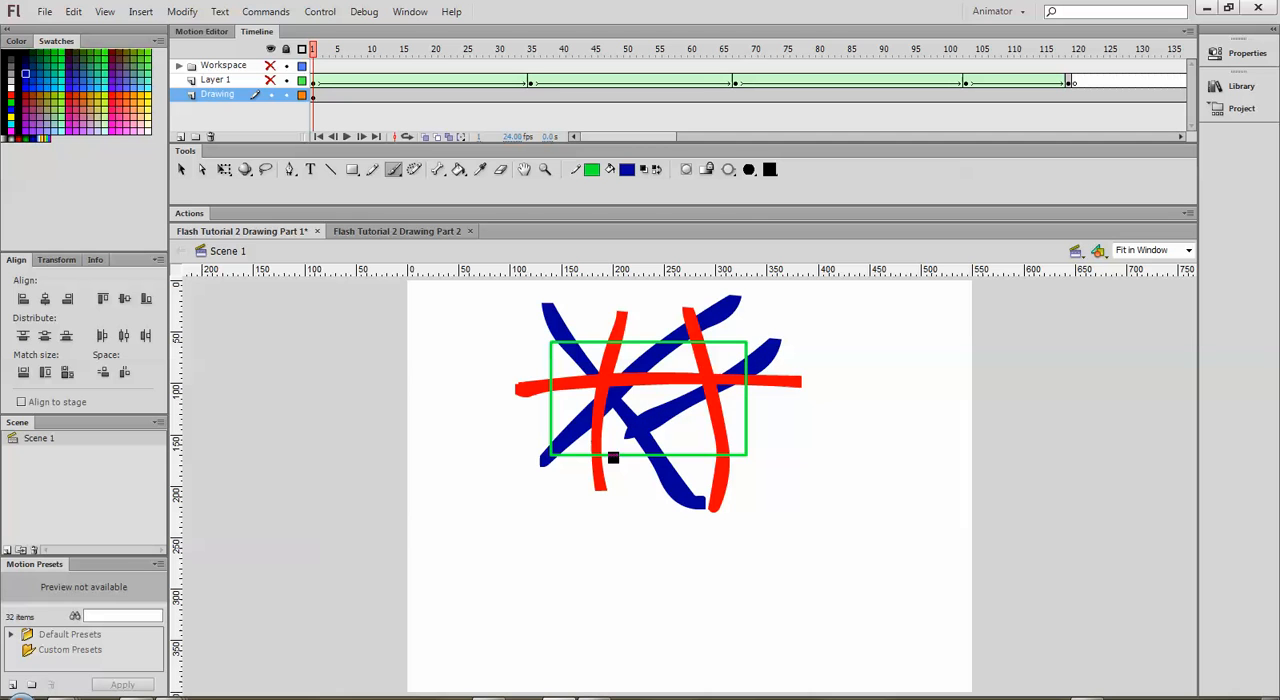
Step: Select the parts of the red strokes inside the green rectangle and set the Brush tool to Paint Selection mode
click(730, 172)
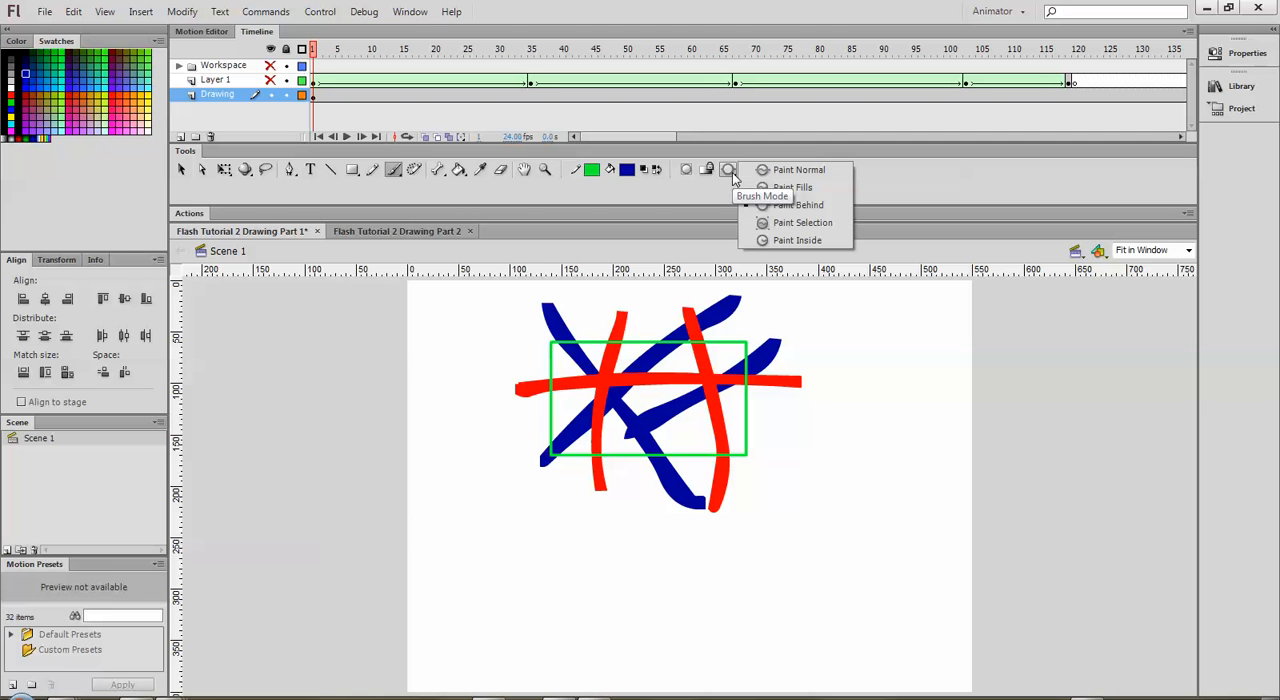
click(787, 208)
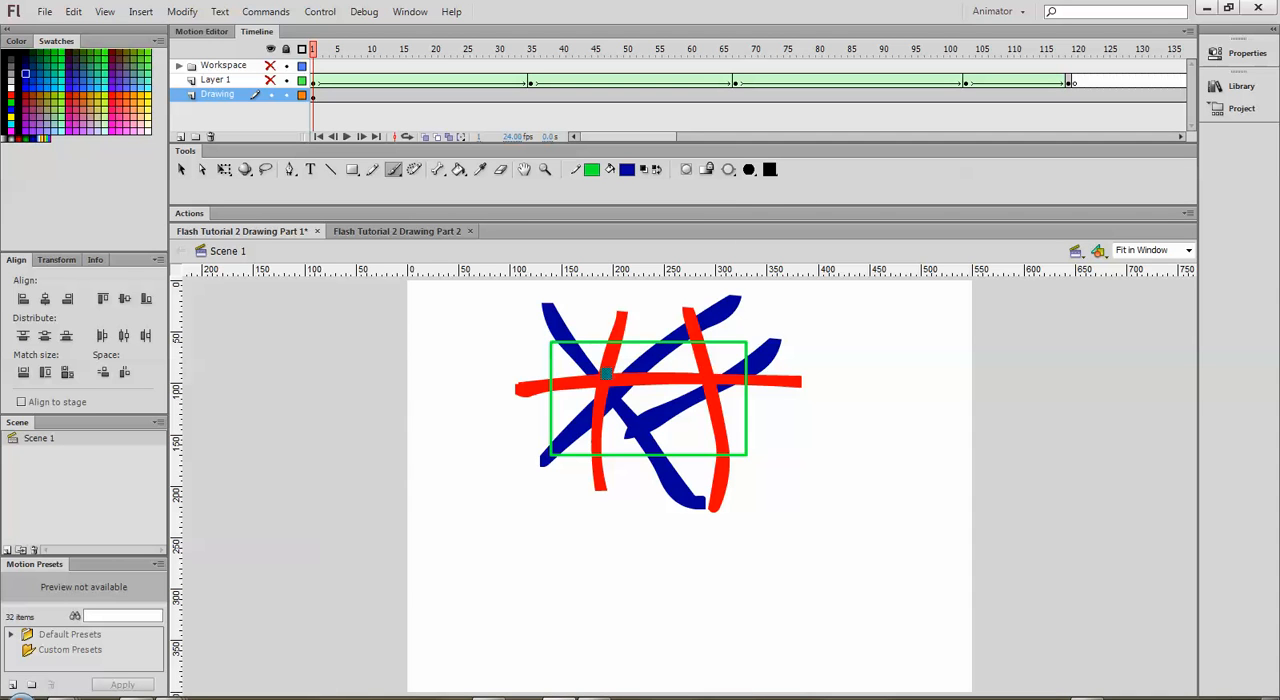
click(728, 170)
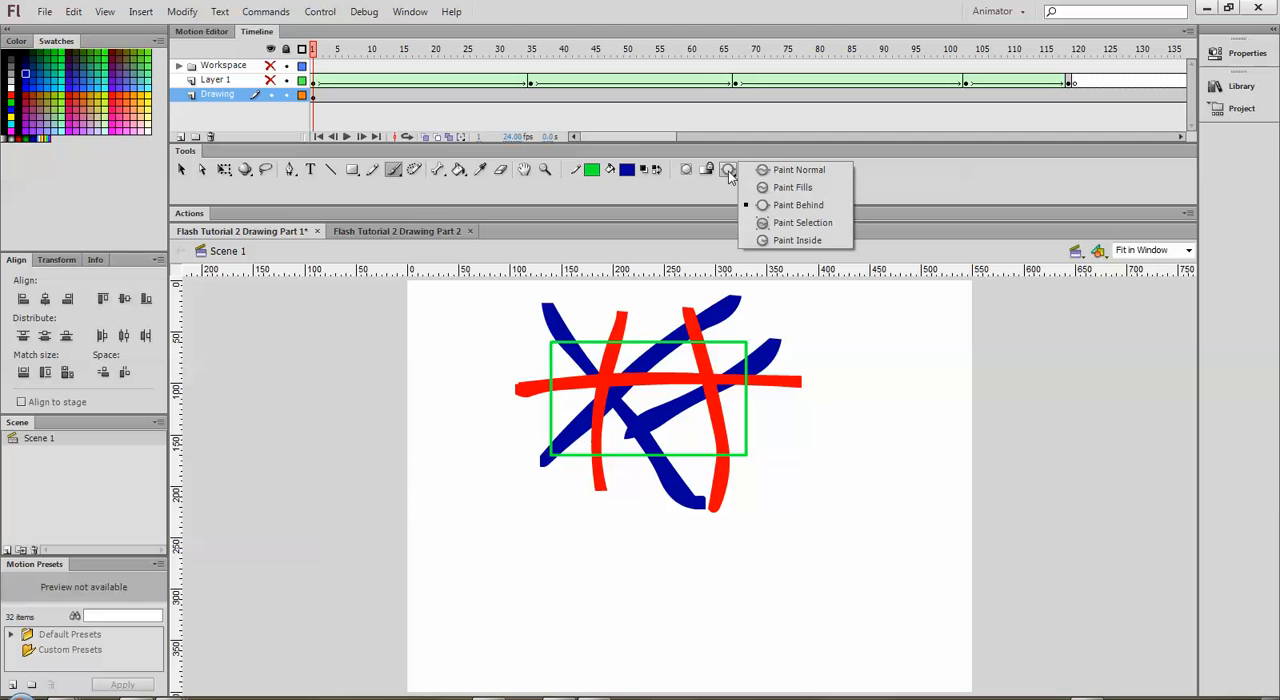
click(802, 224)
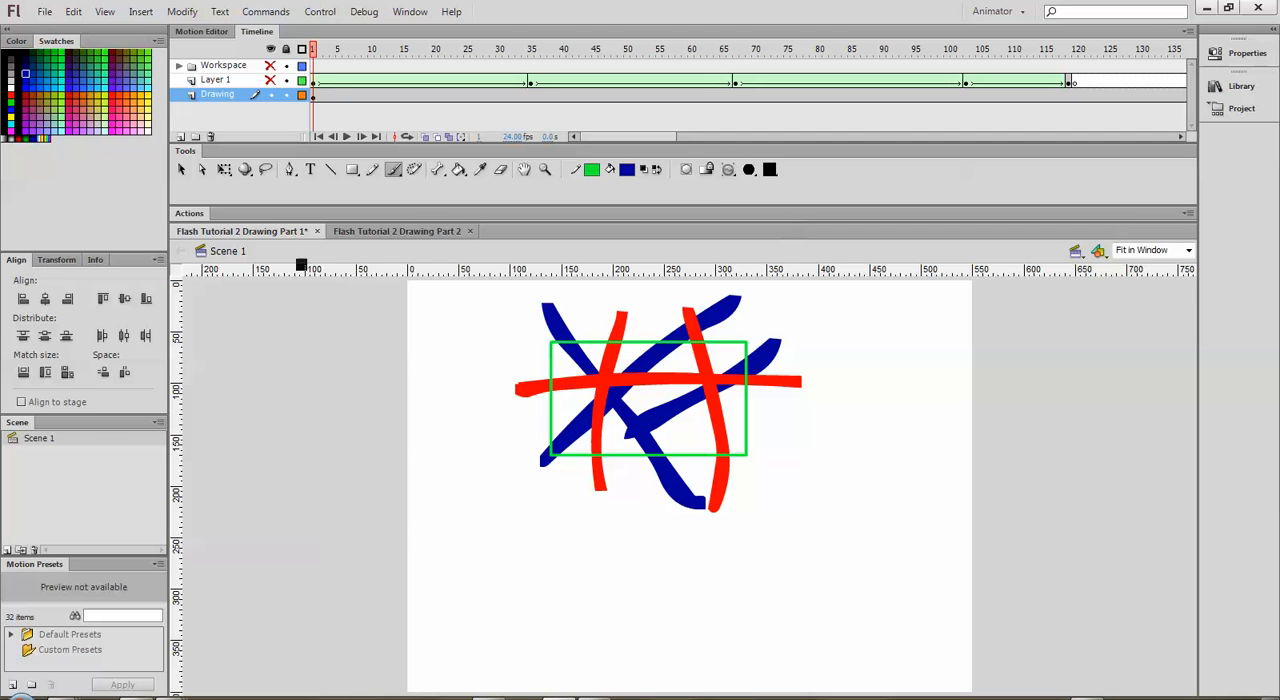
click(181, 169)
click(600, 375)
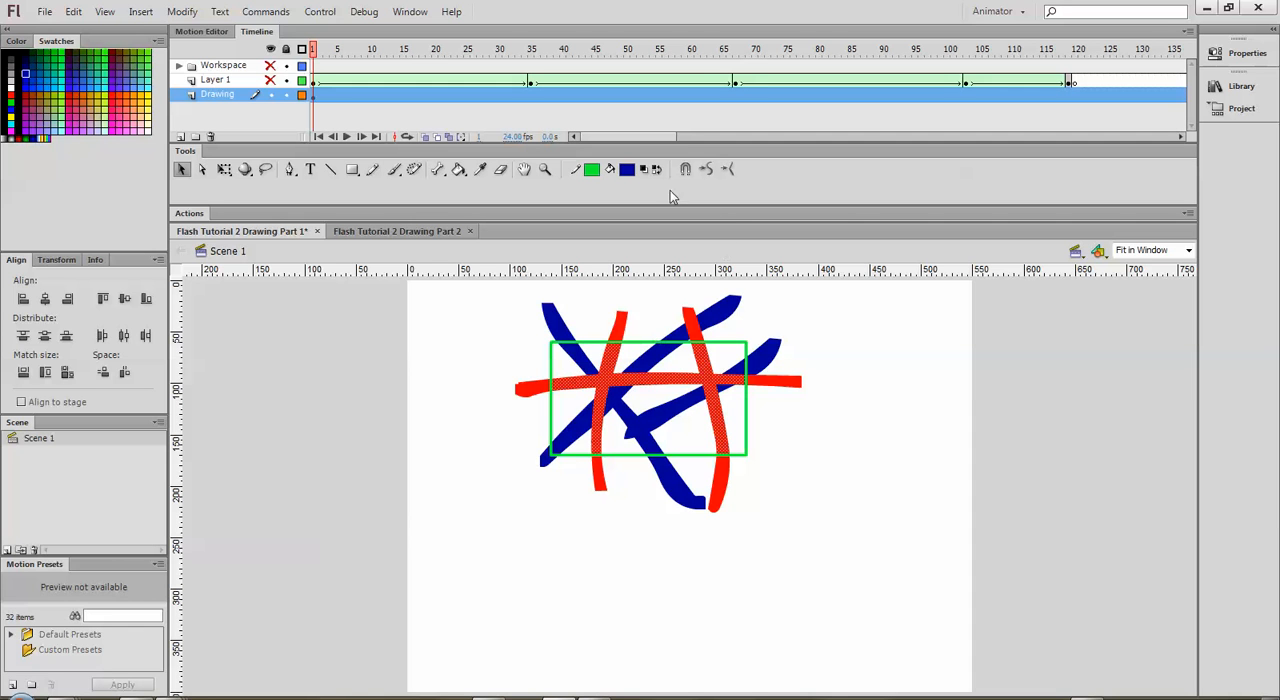
click(393, 169)
click(729, 171)
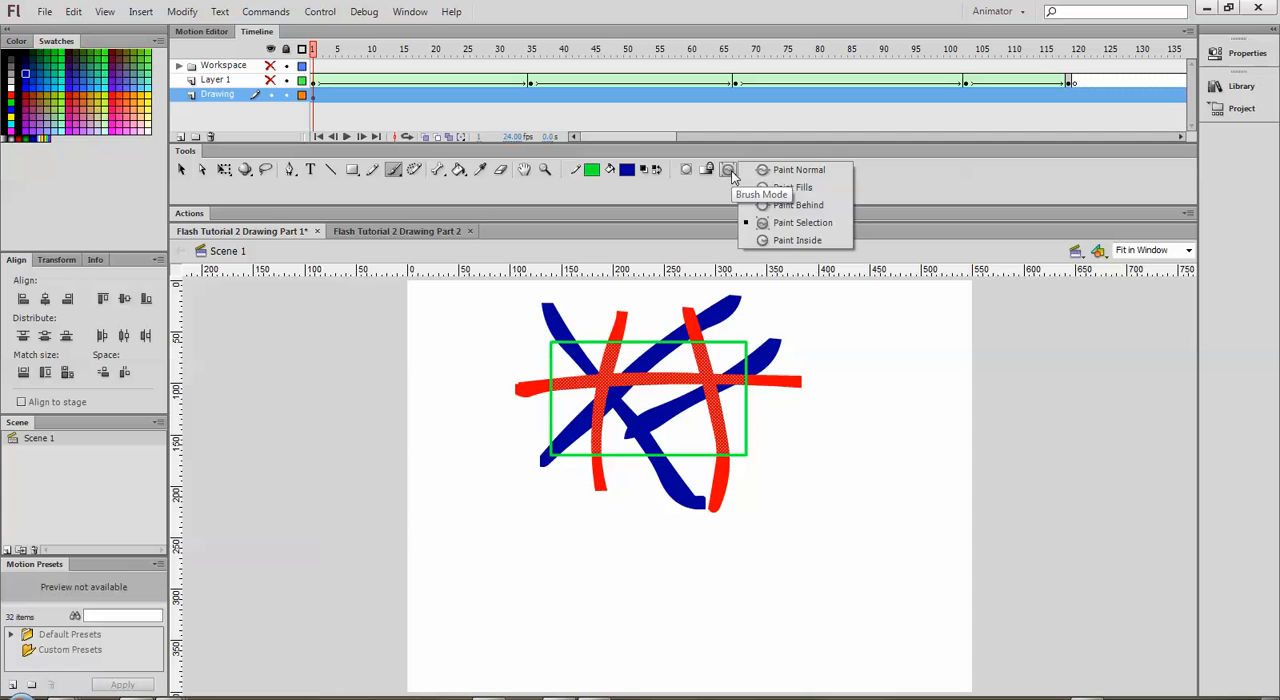
click(791, 224)
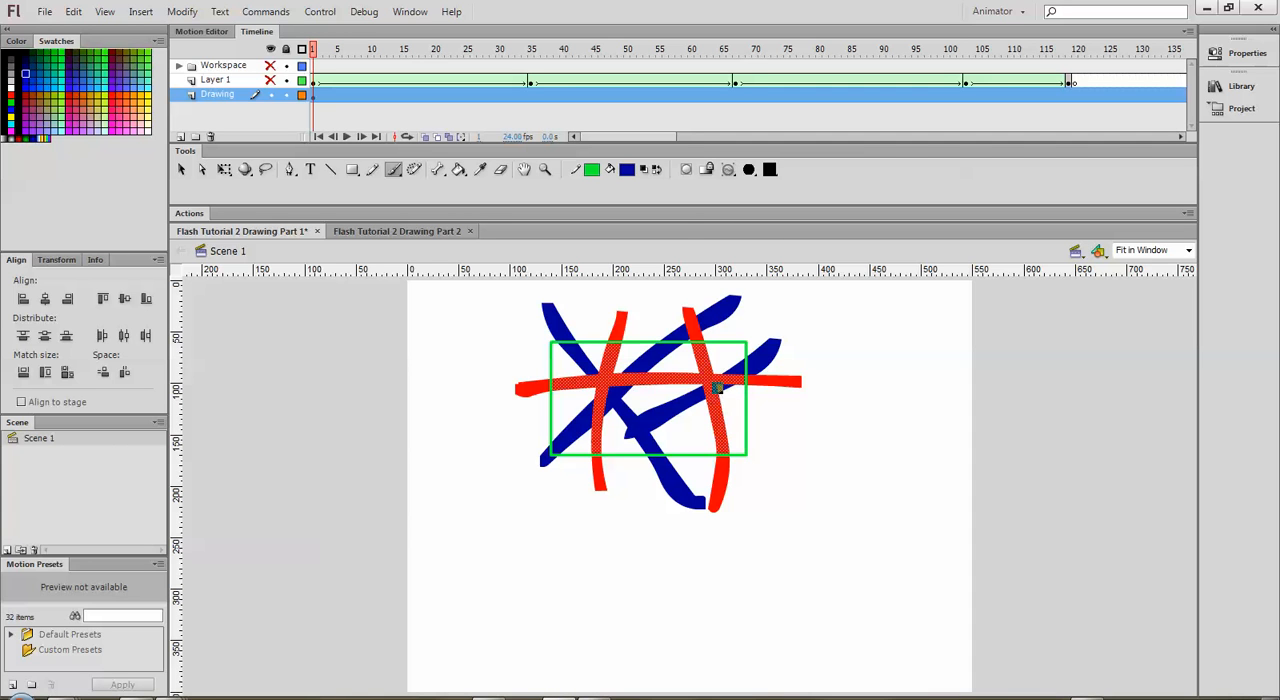
Step: Set the brush's fill color to light yellowish green
click(627, 171)
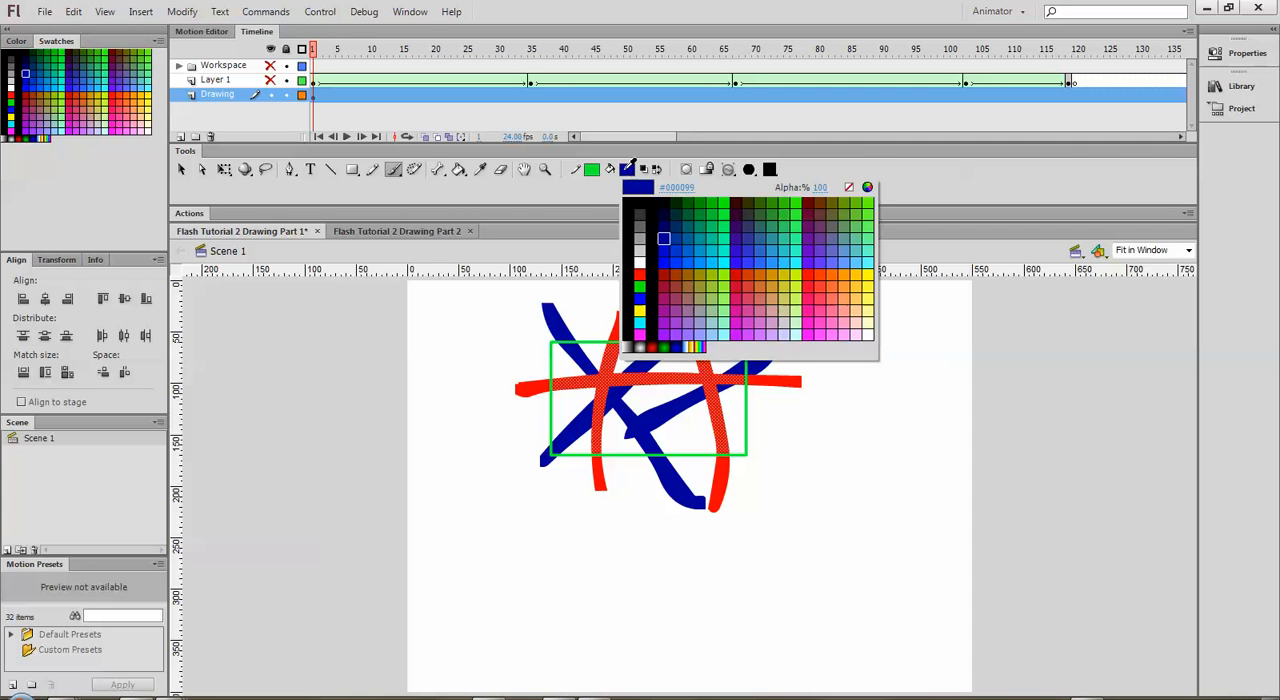
click(728, 272)
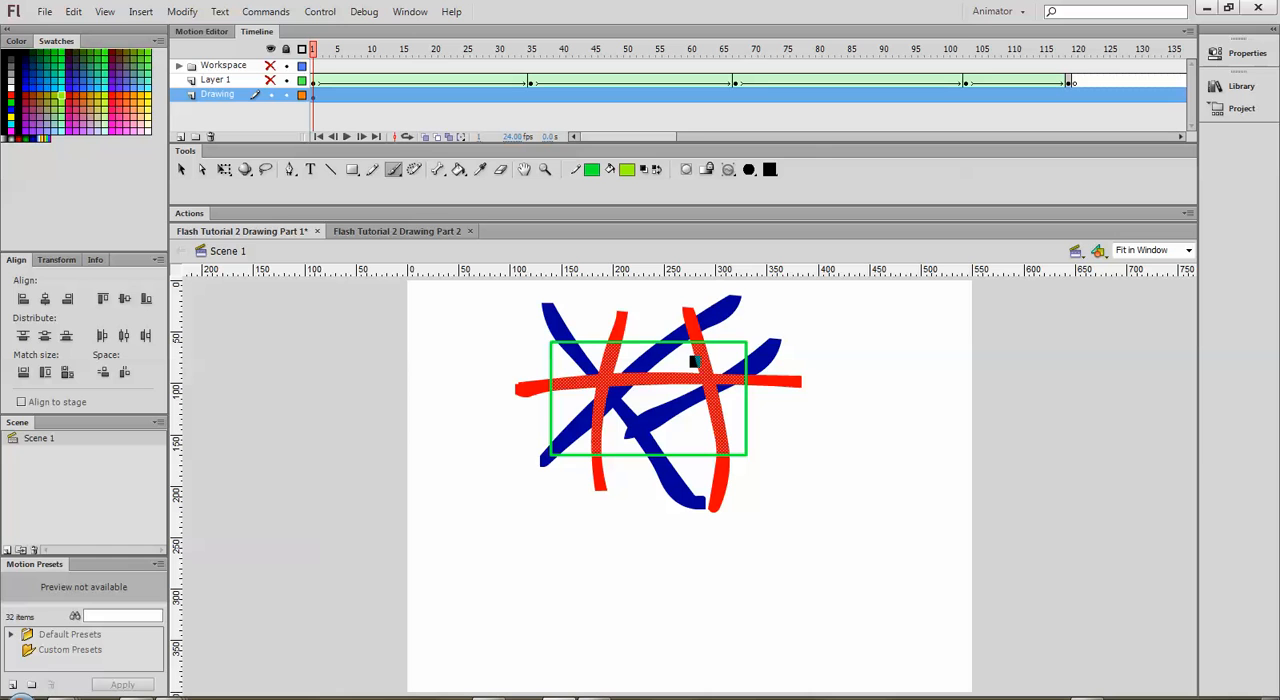
Step: Paint over the selected parts of the red strokes inside the rectangle until they are fully light green
mouse_move(693, 362)
mouse_down()
mouse_move(639, 354)
mouse_move(617, 395)
mouse_move(671, 374)
mouse_move(712, 379)
mouse_move(642, 399)
mouse_move(612, 441)
mouse_move(709, 424)
mouse_move(671, 421)
mouse_up()
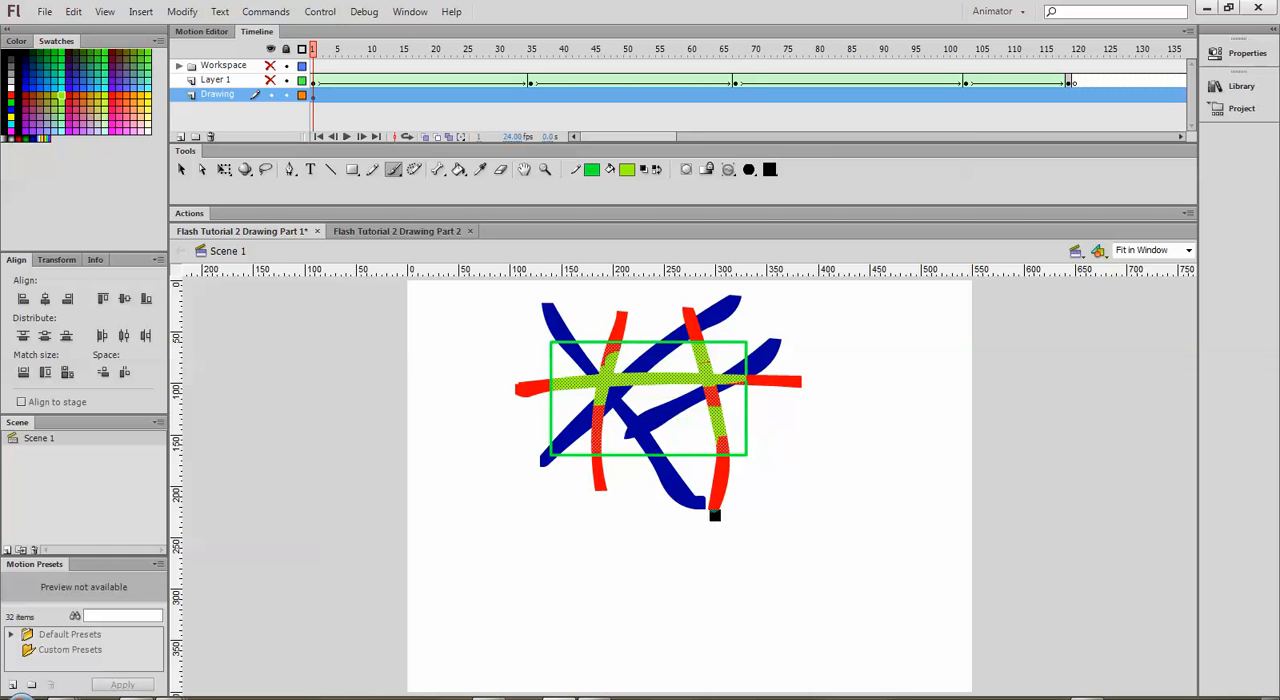
mouse_move(717, 457)
mouse_down()
mouse_move(788, 417)
mouse_move(778, 378)
mouse_move(695, 340)
mouse_move(575, 362)
mouse_move(609, 409)
mouse_move(591, 451)
mouse_move(586, 437)
mouse_move(603, 482)
mouse_up()
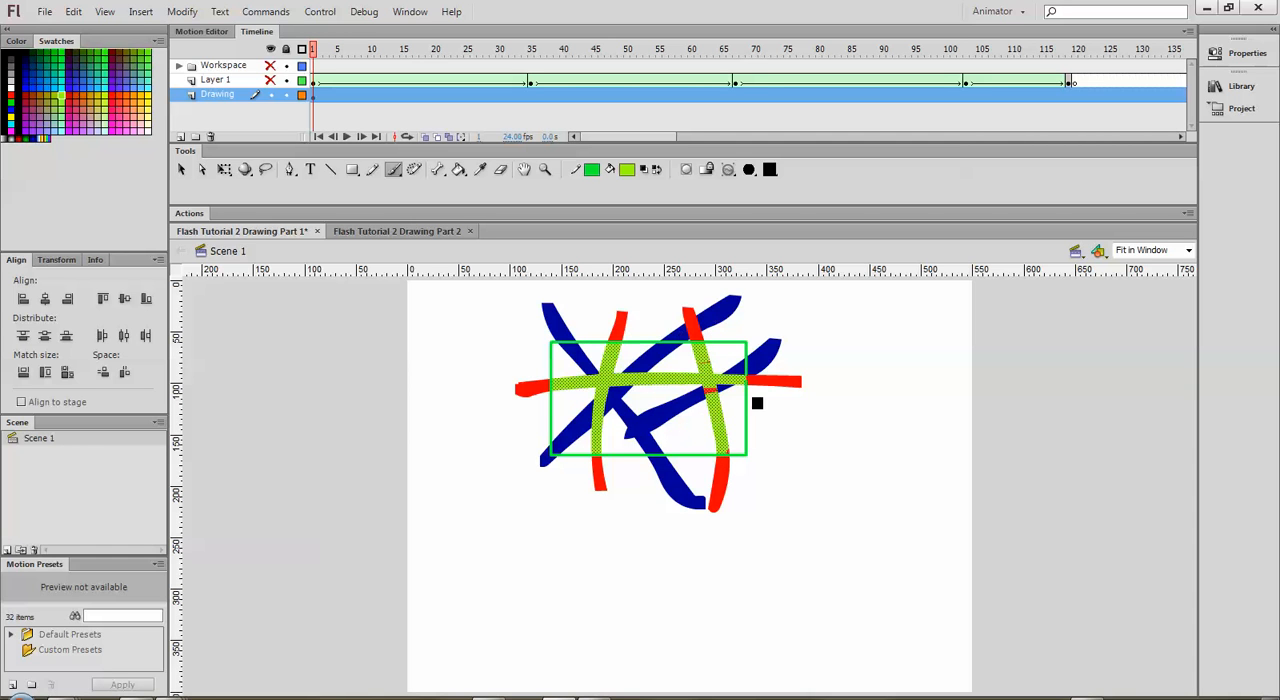
mouse_move(708, 412)
mouse_down()
mouse_move(695, 344)
mouse_move(722, 415)
mouse_move(702, 358)
mouse_move(713, 352)
mouse_move(726, 400)
mouse_up()
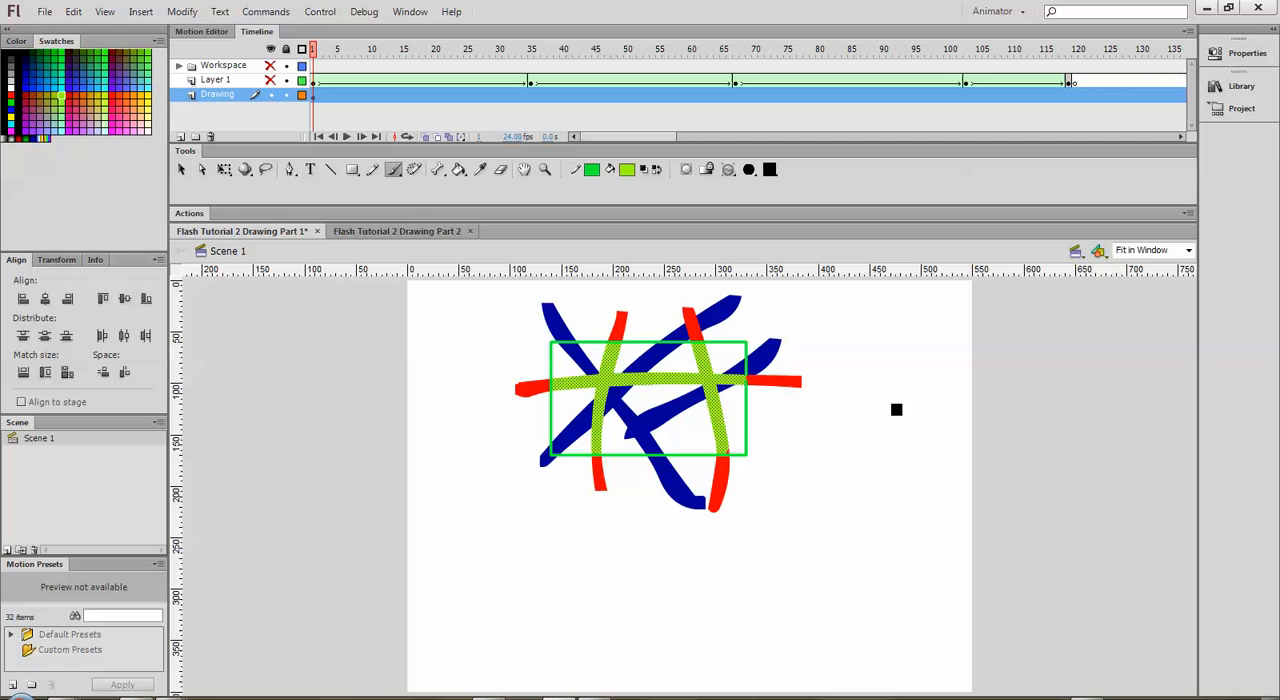
Step: Set the brush mode to Paint Inside and deselect the artwork on the stage
click(728, 169)
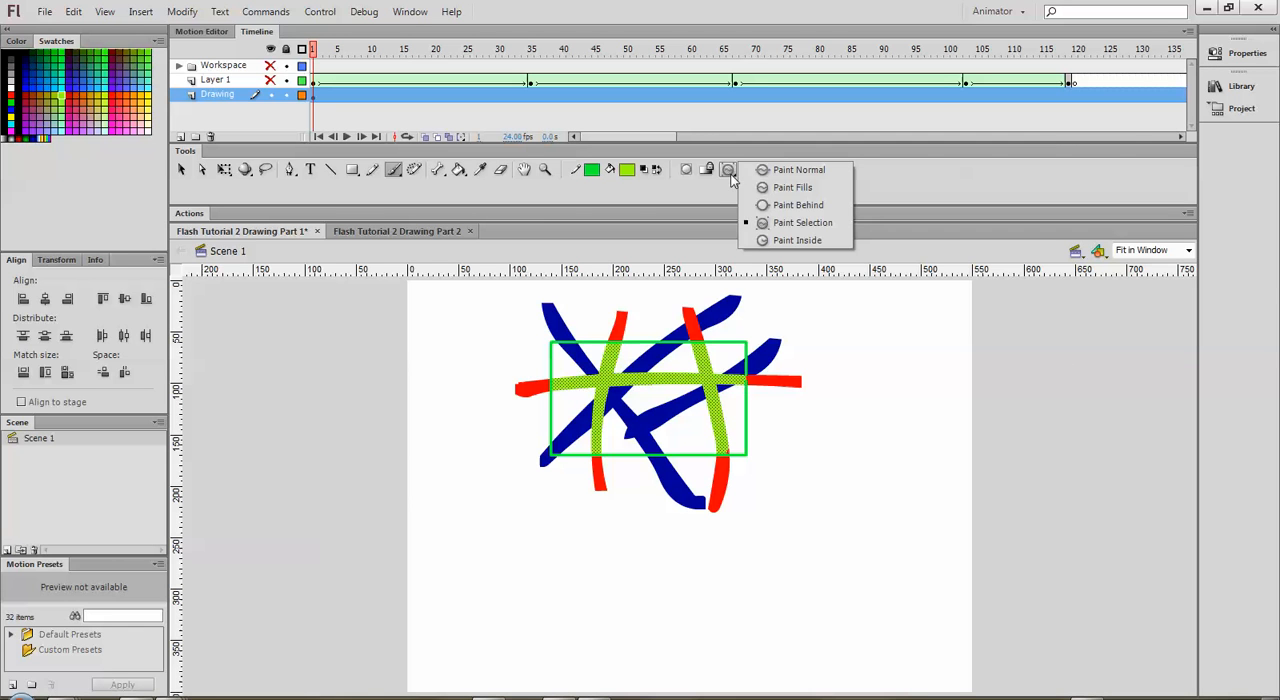
click(799, 241)
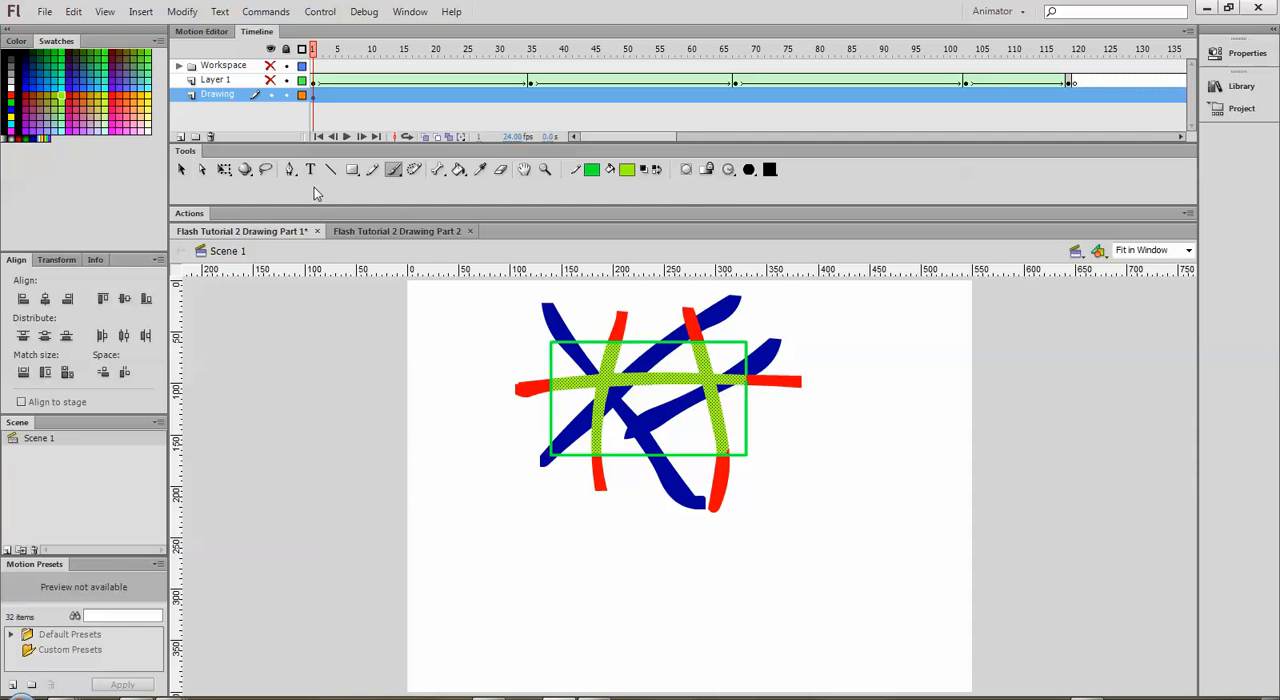
click(183, 169)
click(481, 430)
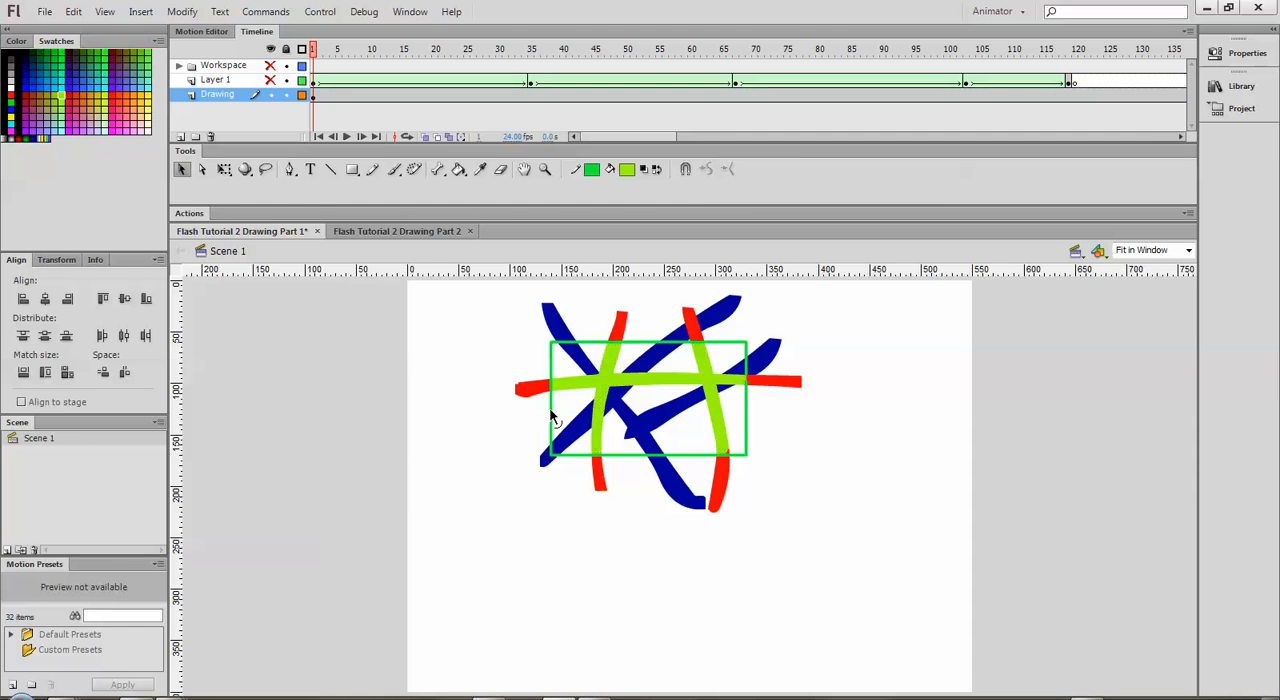
Step: Undo all the light green, blue and red brushwork, back to the empty green rectangle
key(ctrl+z)
key(ctrl+z)
key(ctrl+z)
key(ctrl+z)
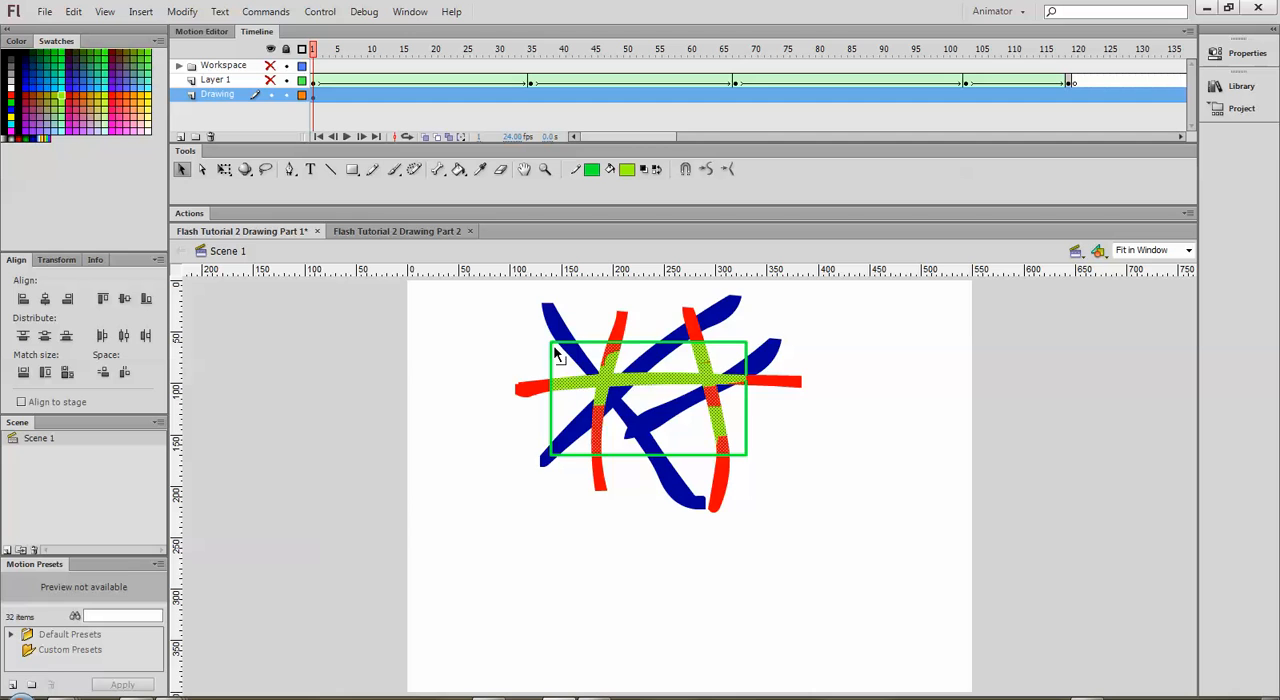
key(ctrl+z)
key(ctrl+z)
key(ctrl+z)
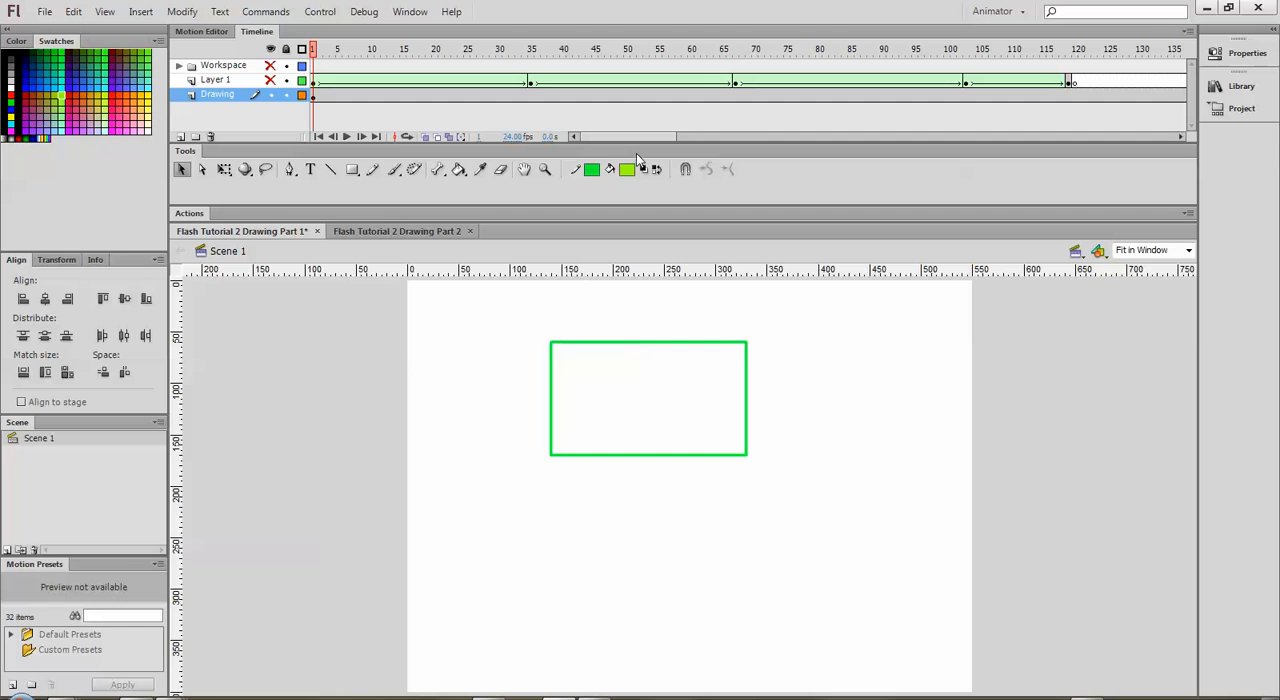
Step: Brush light green around the inside of the green rectangle in Paint Inside mode, and add a stroke outside its right edge
click(393, 172)
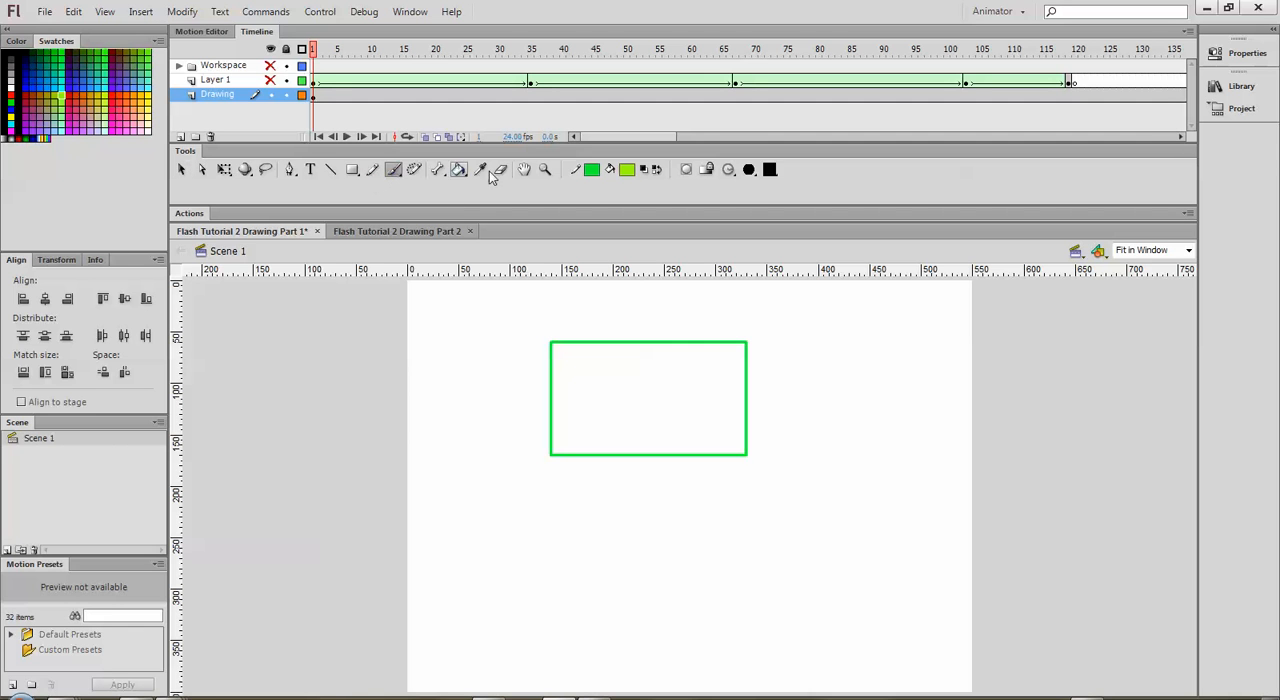
click(706, 169)
click(765, 189)
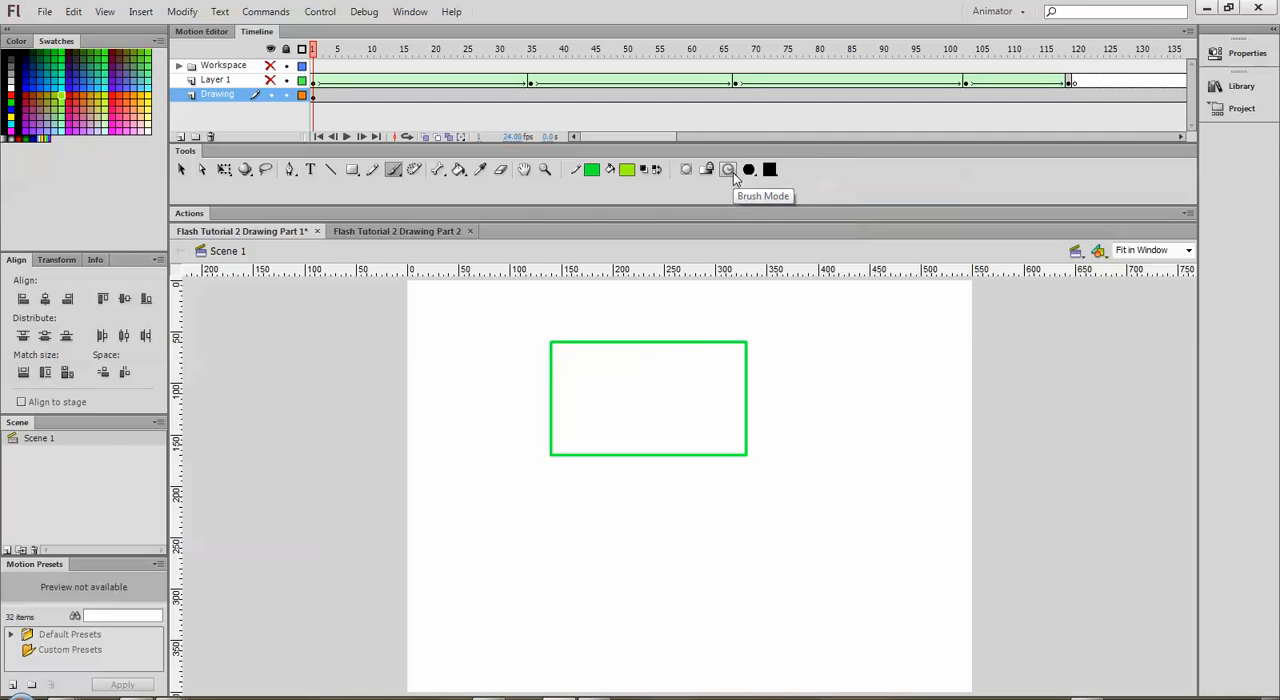
mouse_move(704, 350)
mouse_down()
mouse_move(558, 348)
mouse_move(557, 450)
mouse_move(741, 449)
mouse_move(740, 347)
mouse_move(566, 359)
mouse_move(575, 372)
mouse_move(612, 355)
mouse_move(732, 361)
mouse_move(734, 445)
mouse_move(612, 442)
mouse_move(577, 405)
mouse_move(615, 378)
mouse_up()
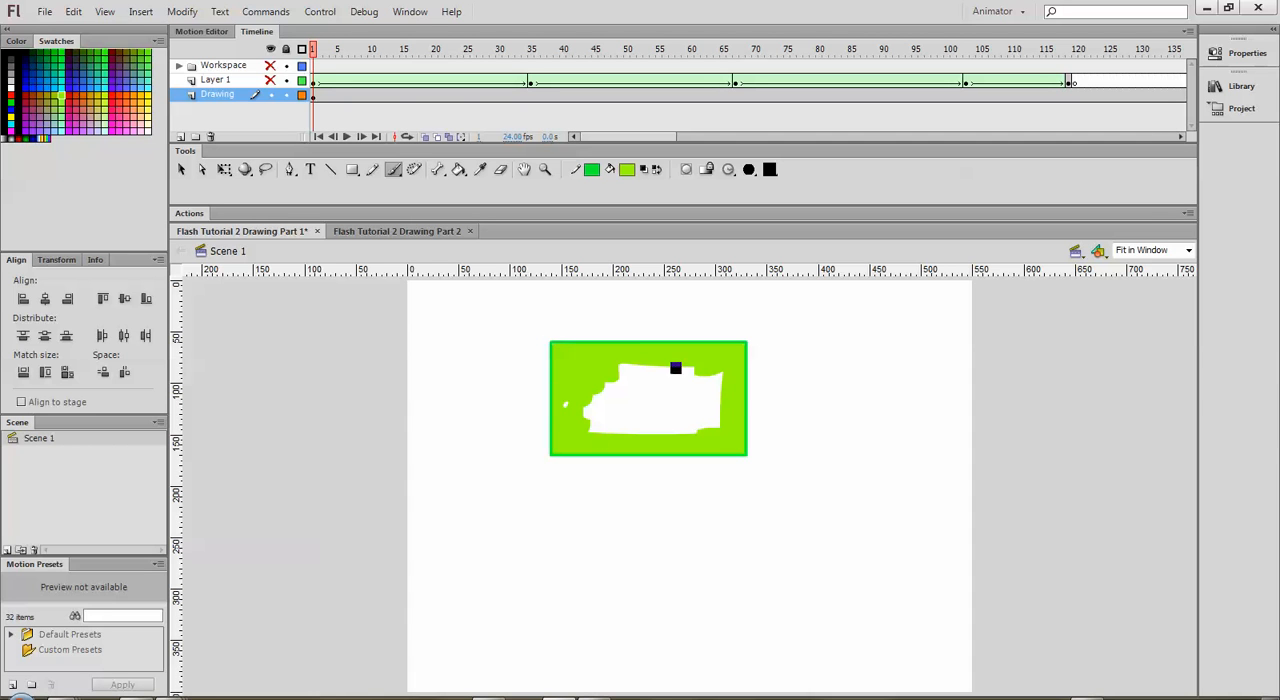
drag(653, 381, 742, 397)
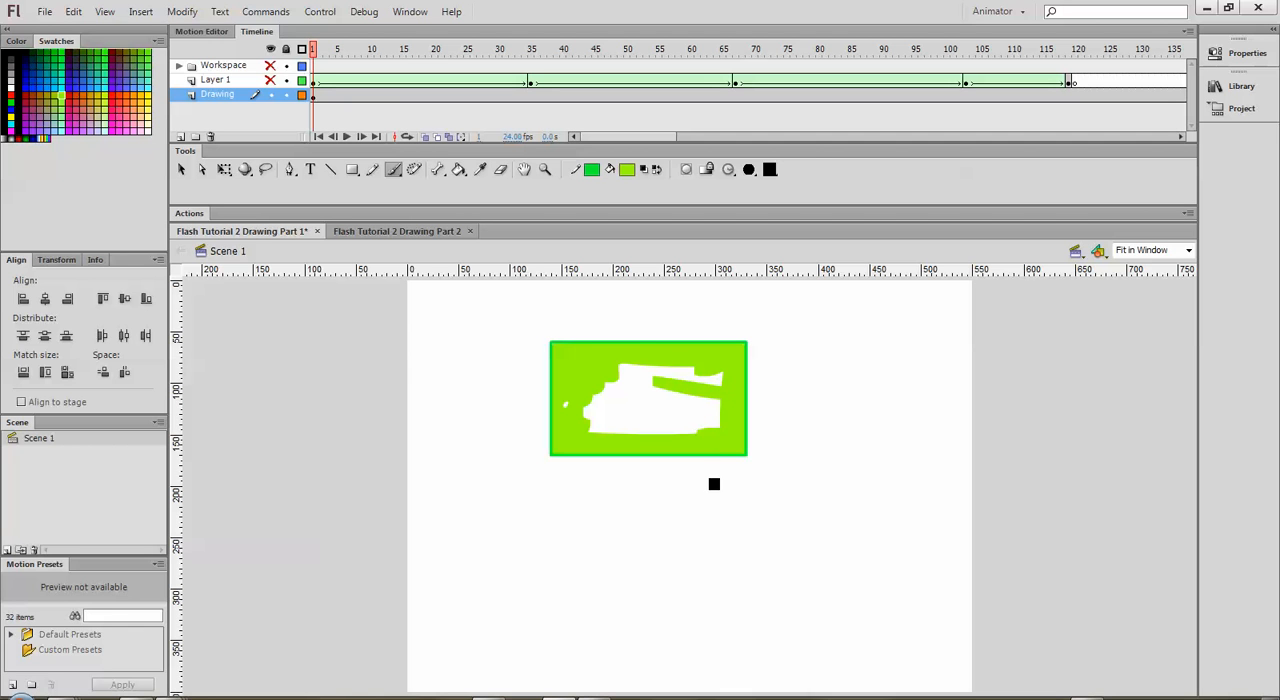
mouse_move(660, 386)
mouse_down()
mouse_move(881, 374)
mouse_move(748, 395)
mouse_up()
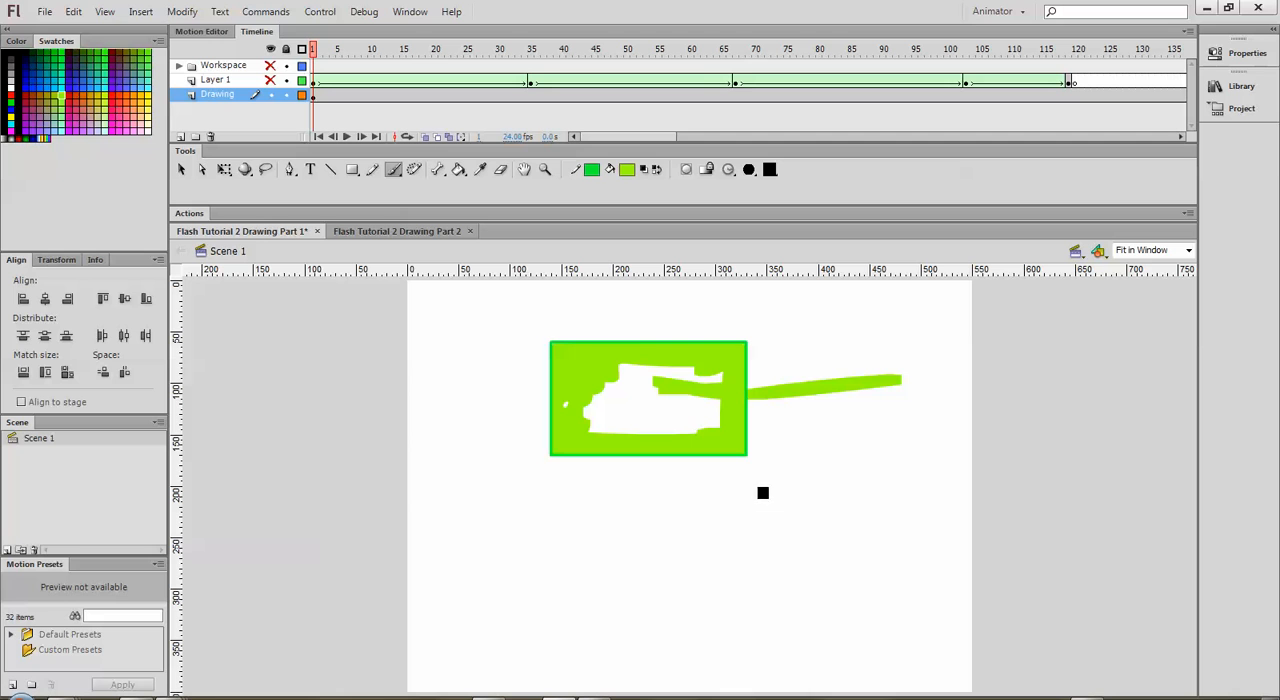
Step: Brush a second light green stroke outside the rectangle's right edge, and set the brush mode to Paint Normal
drag(814, 362, 747, 376)
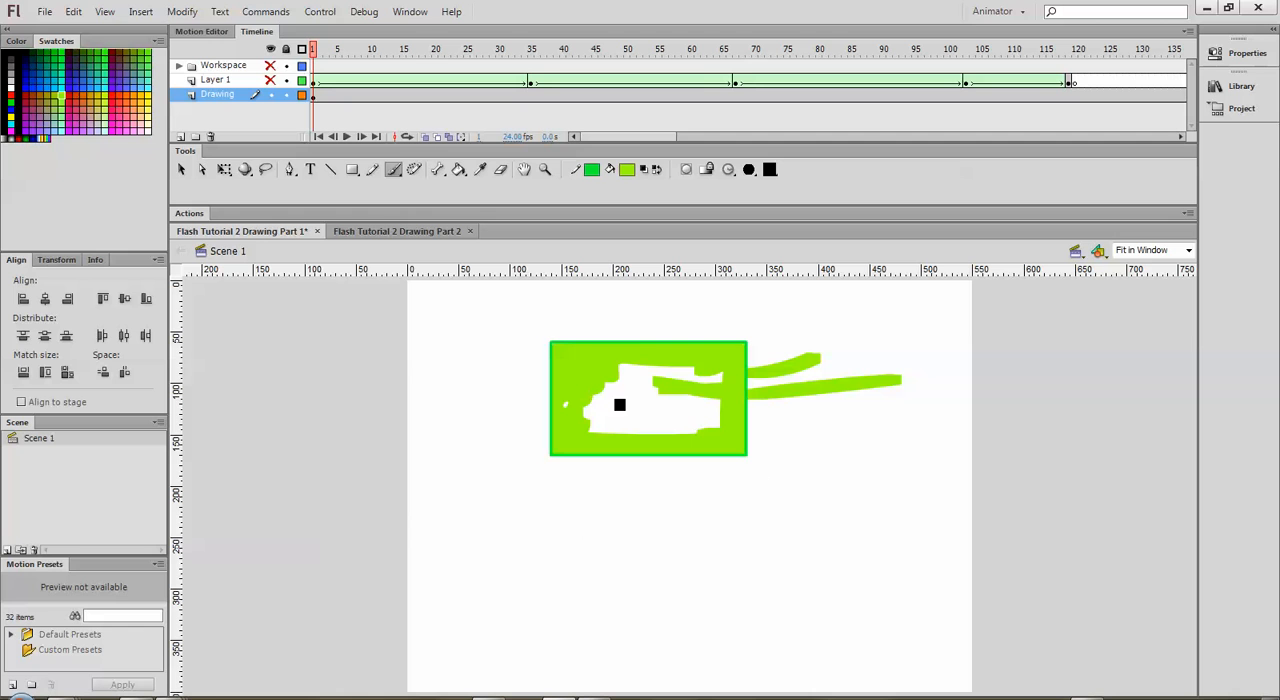
click(729, 171)
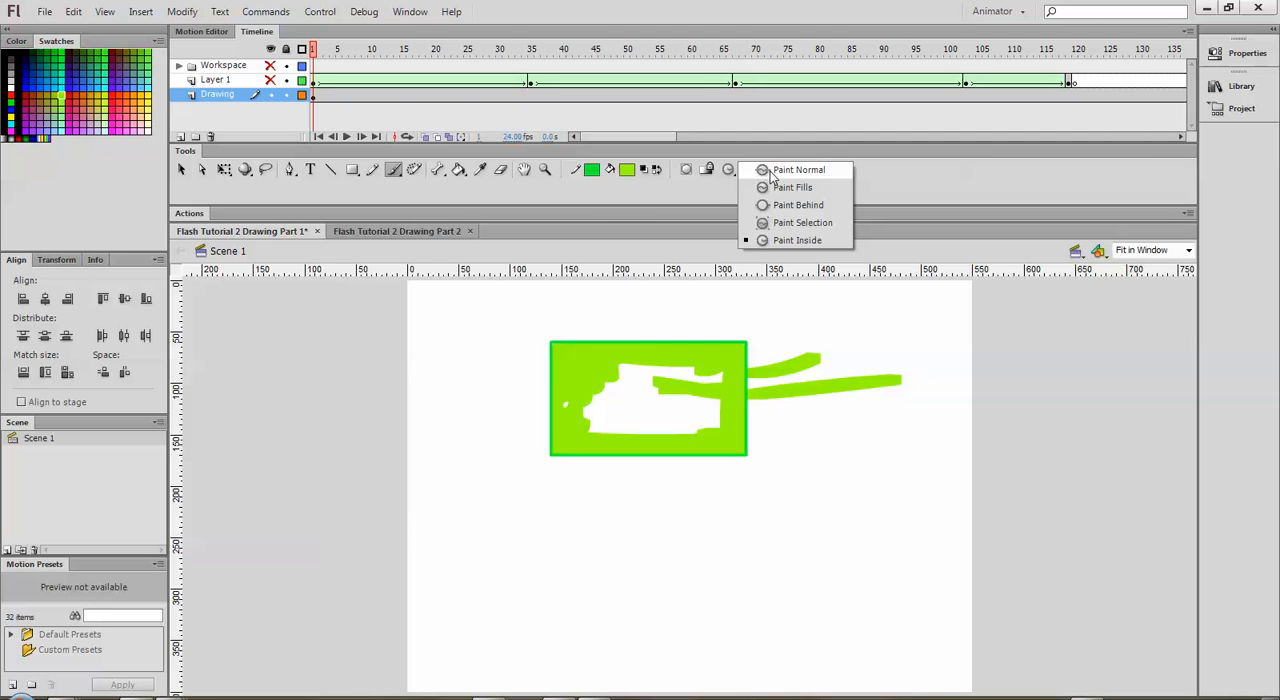
click(772, 172)
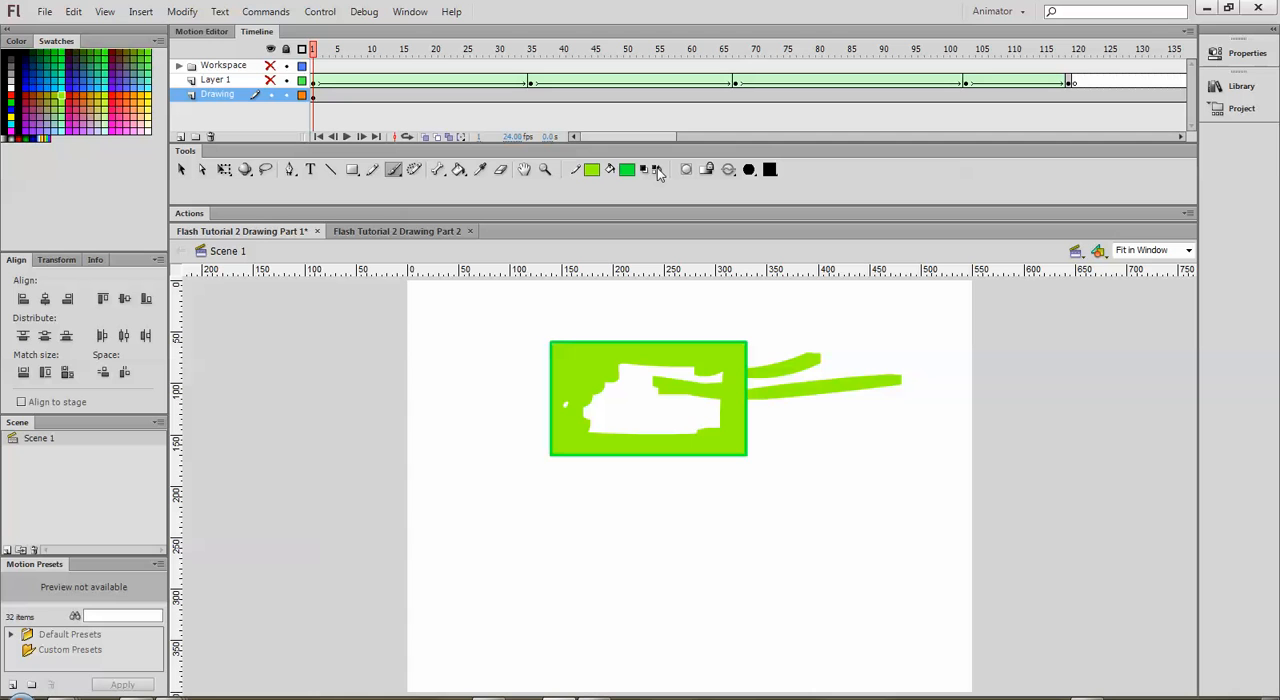
Step: Swap the stroke and fill colors back and forth, and reset them to the default black stroke and white fill
click(657, 171)
click(658, 171)
click(644, 171)
Step: With the Paint Bucket, fill the rectangle's light green area white, then recolor its interior and both outside strokes bright blue
drag(459, 173, 525, 175)
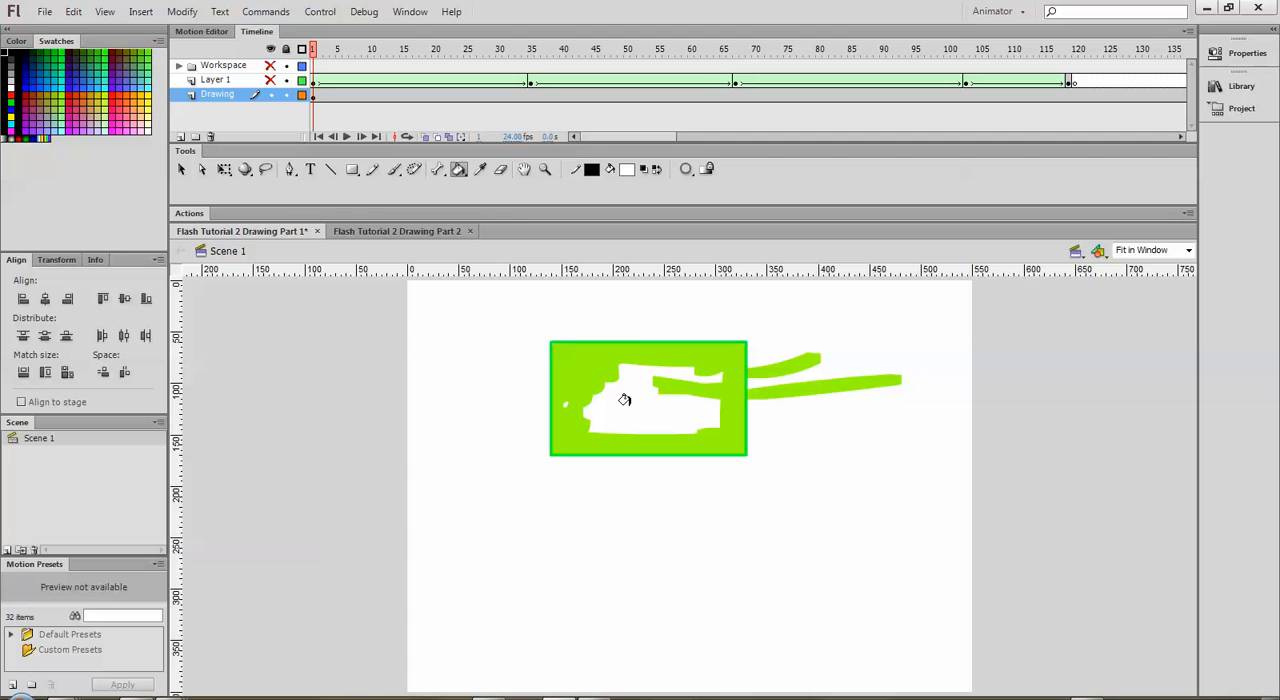
click(567, 357)
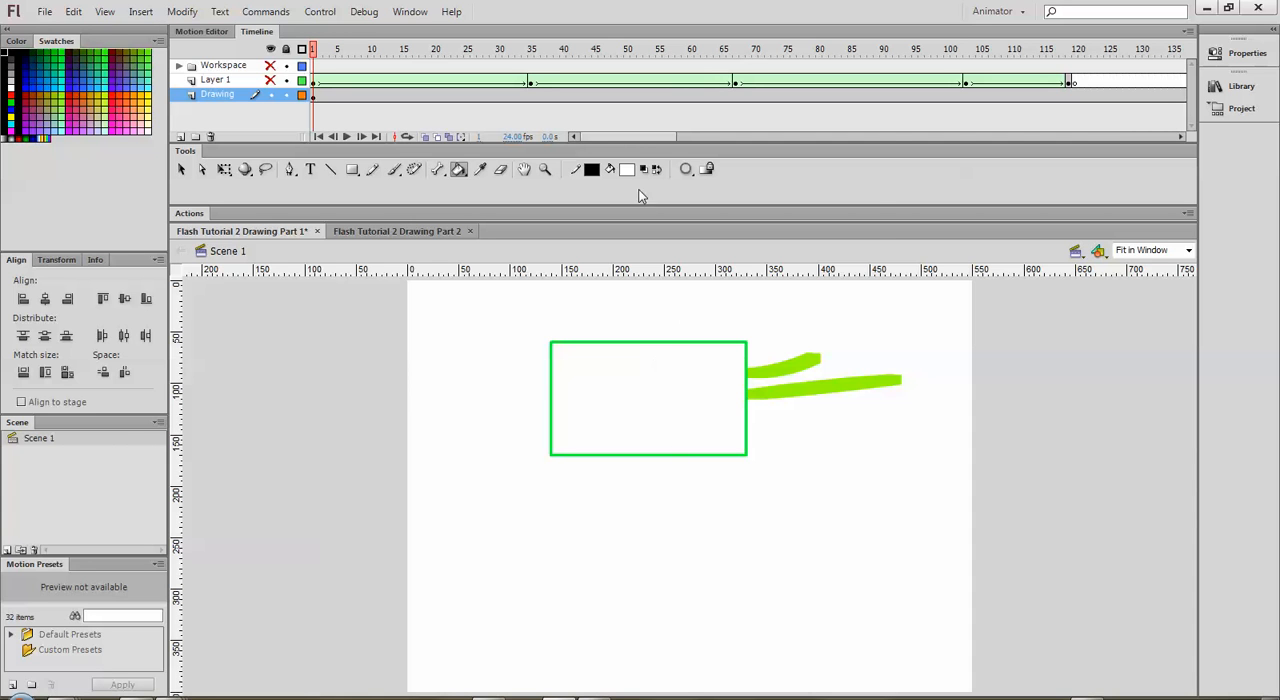
click(627, 169)
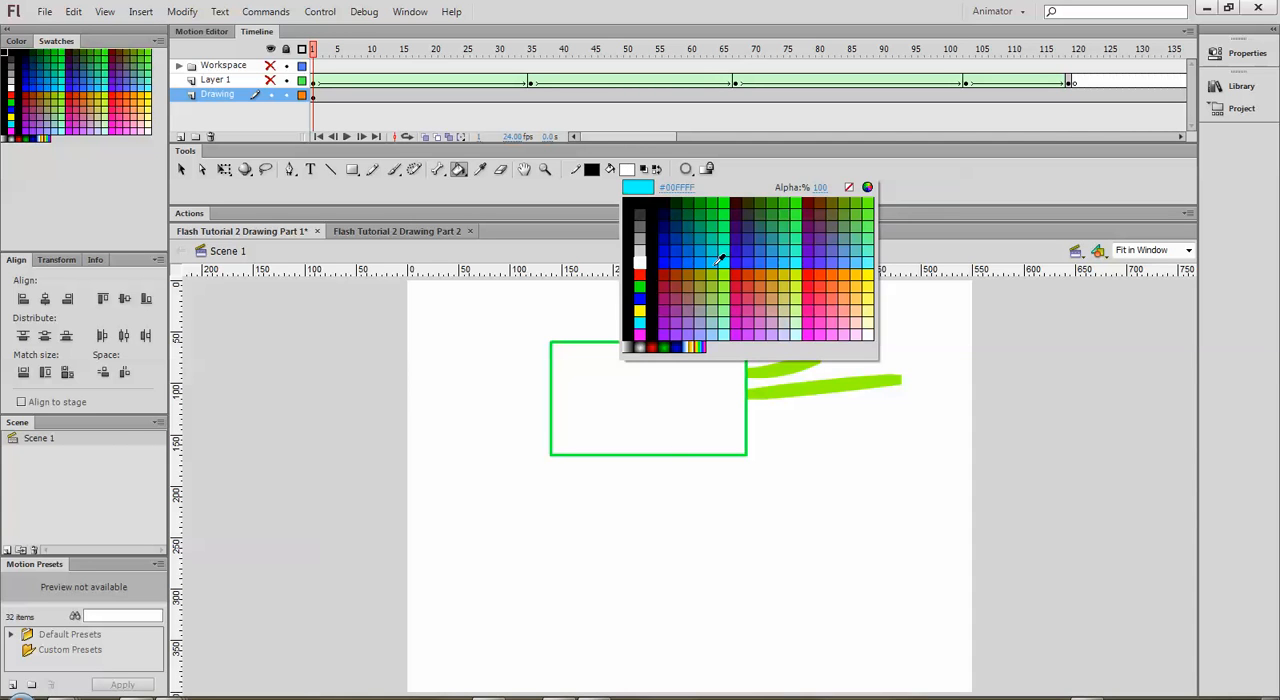
click(709, 260)
click(626, 383)
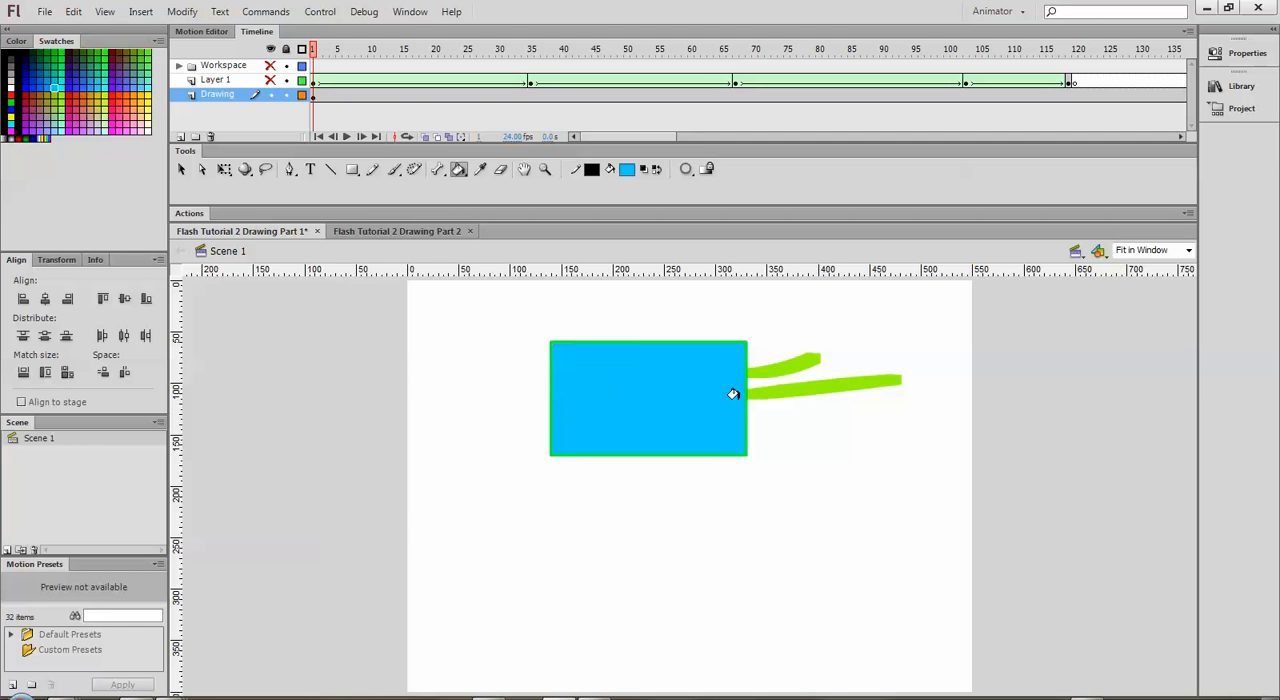
click(766, 364)
click(773, 386)
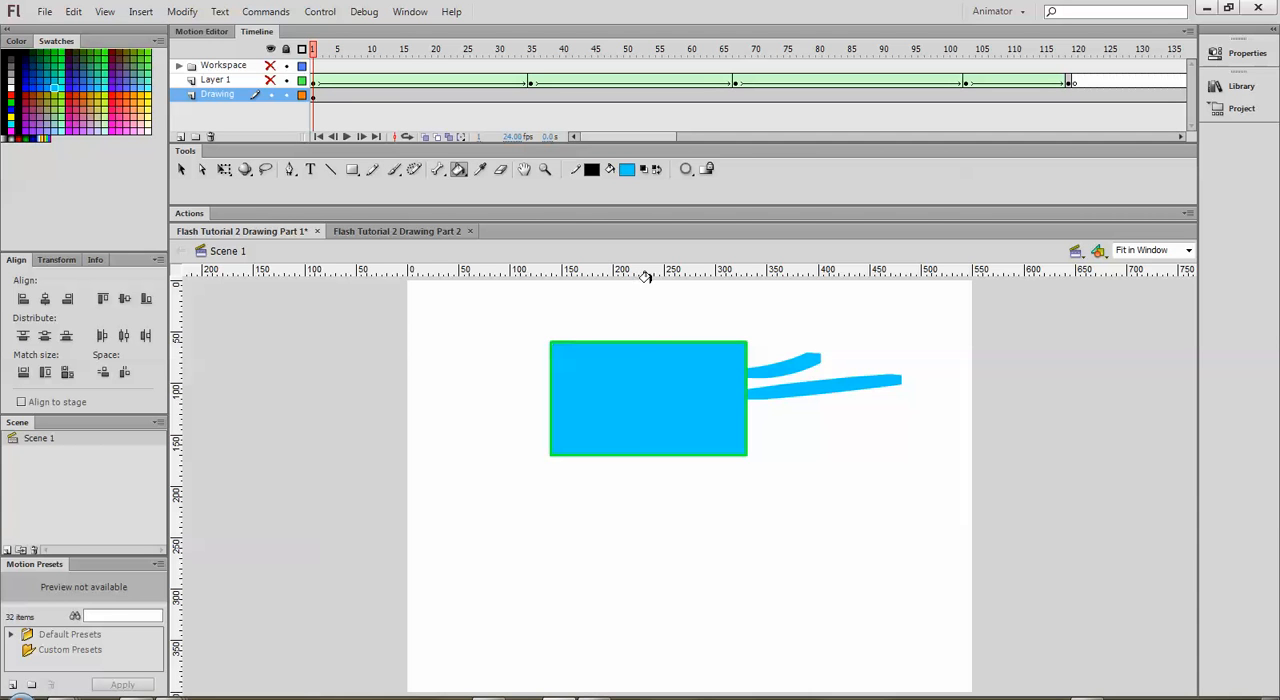
Step: Switch to the Eraser tool and choose the largest square eraser shape
click(503, 170)
click(729, 170)
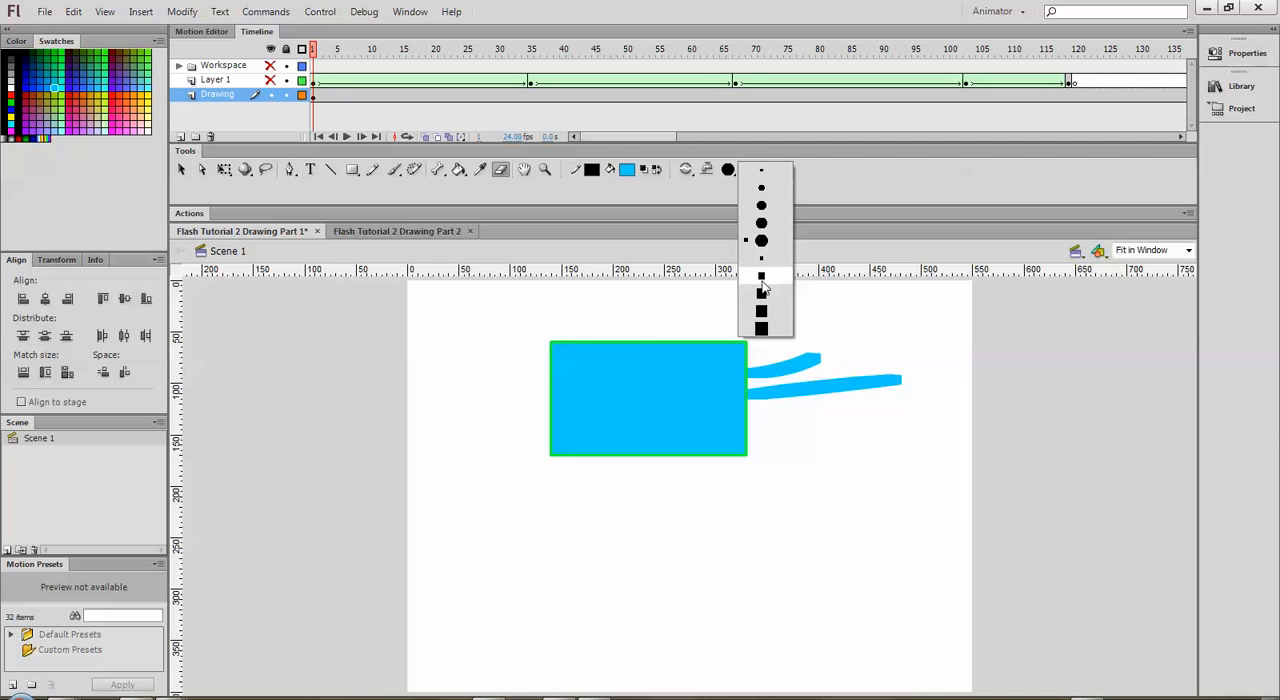
click(762, 328)
Step: Erase a vertical strip through the middle of the blue rectangle, then erase its green outline in Erase Lines mode
mouse_move(657, 325)
mouse_down()
mouse_move(639, 399)
mouse_move(665, 488)
mouse_up()
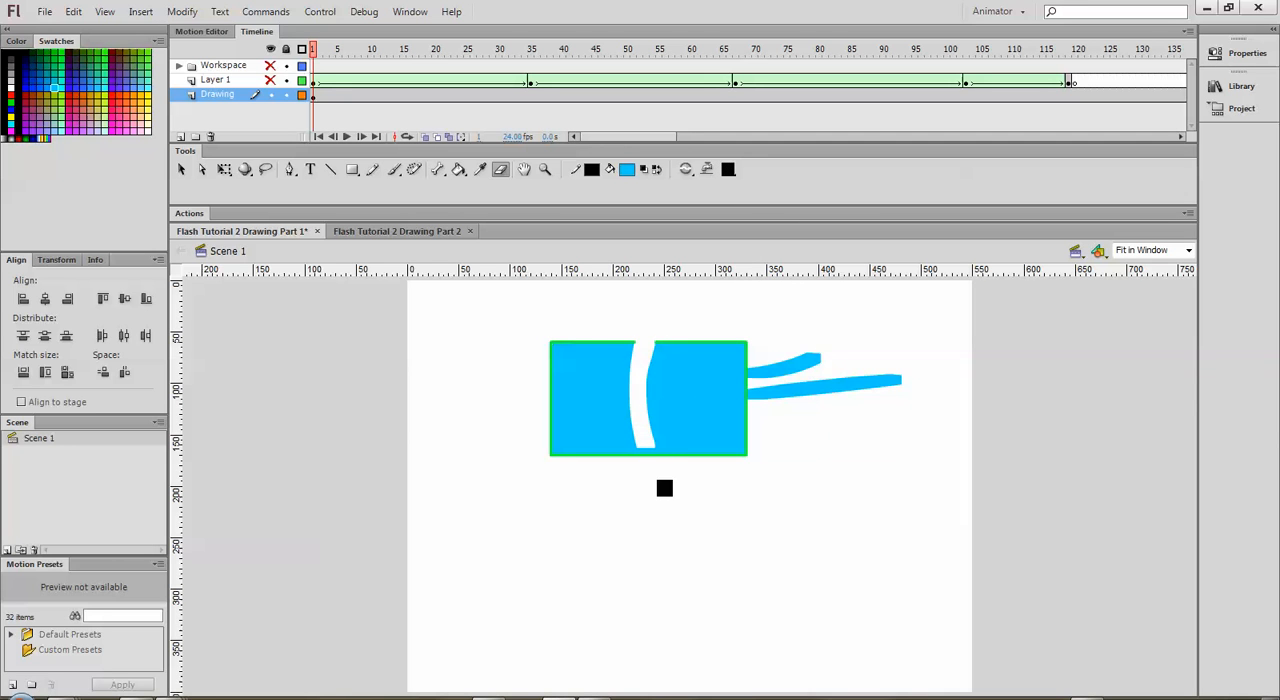
click(690, 172)
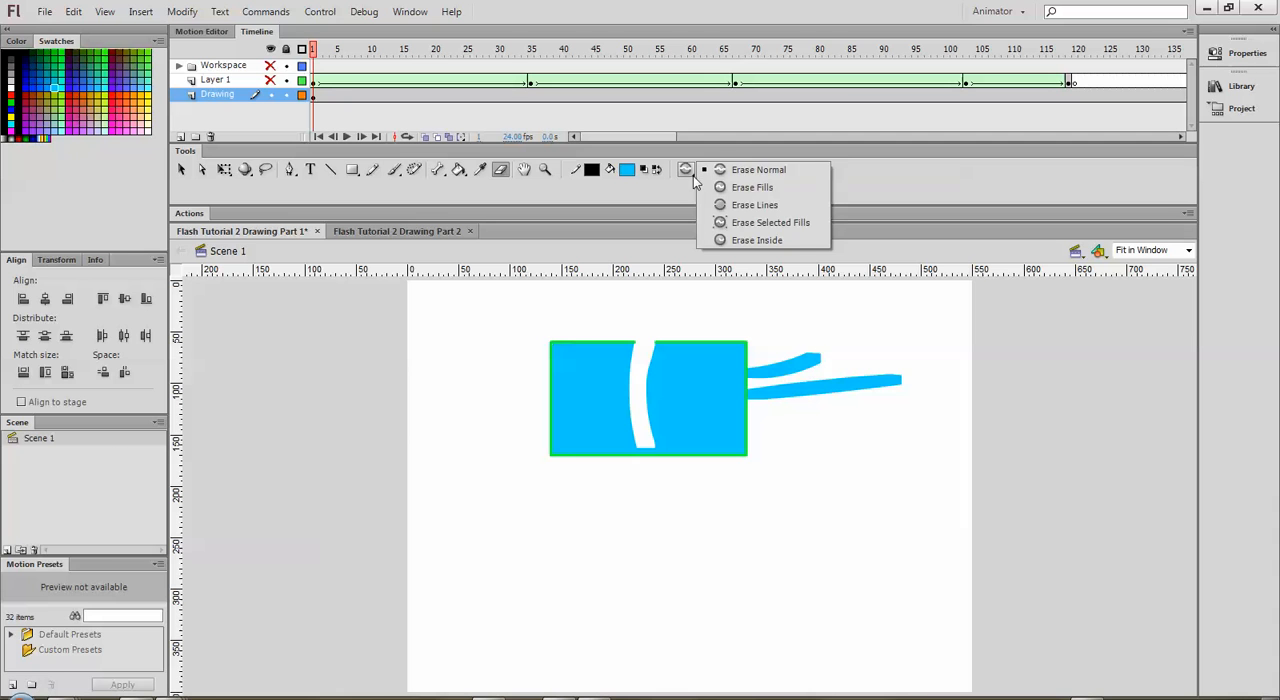
click(768, 206)
mouse_move(624, 347)
mouse_down()
mouse_move(671, 345)
mouse_move(520, 354)
mouse_move(610, 341)
mouse_move(739, 356)
mouse_move(757, 464)
mouse_move(613, 455)
mouse_move(544, 408)
mouse_move(537, 418)
mouse_move(527, 337)
mouse_up()
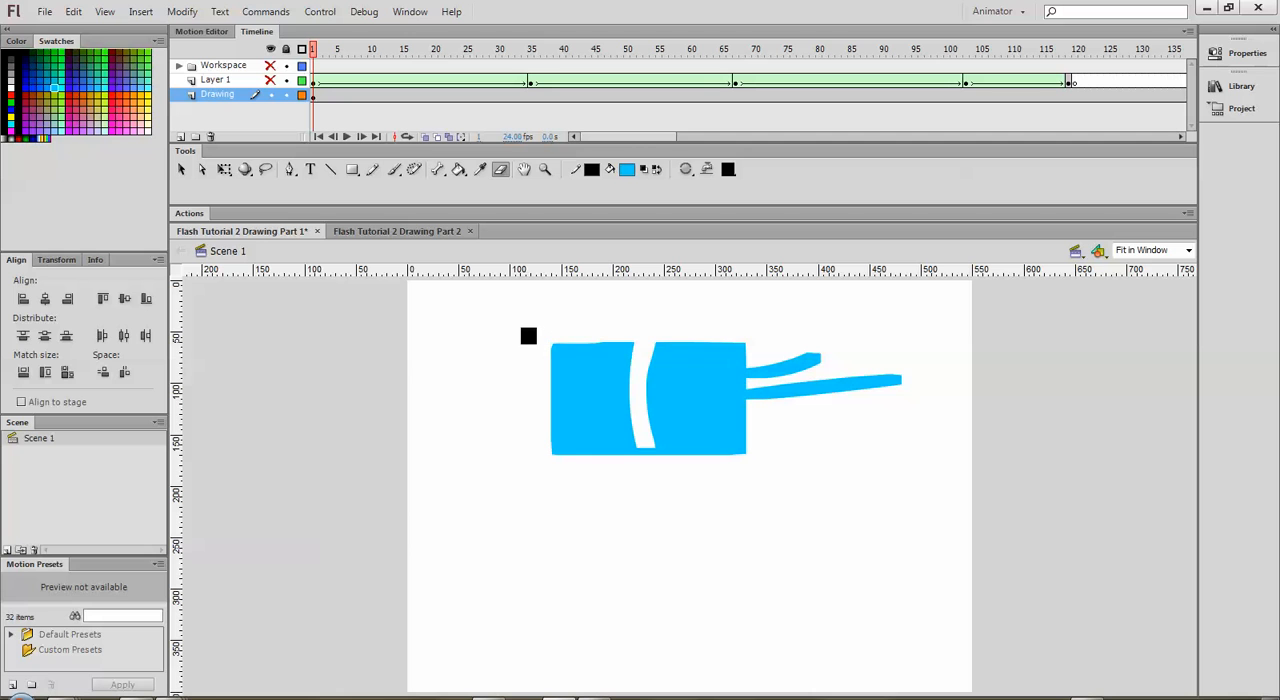
Step: Undo the erasures and the blue and white fills, back to the light green brushwork in the rectangle
key(ctrl+z)
key(ctrl+z)
key(ctrl+z)
key(ctrl+z)
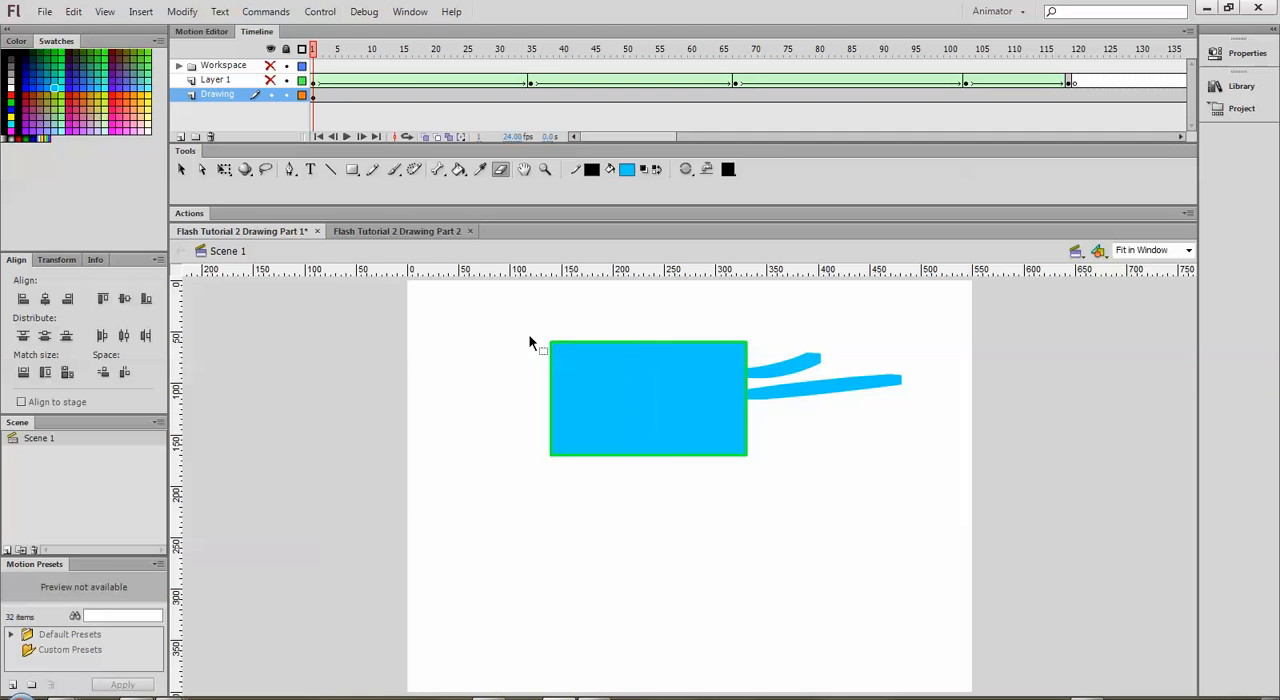
key(ctrl+z)
key(ctrl+z)
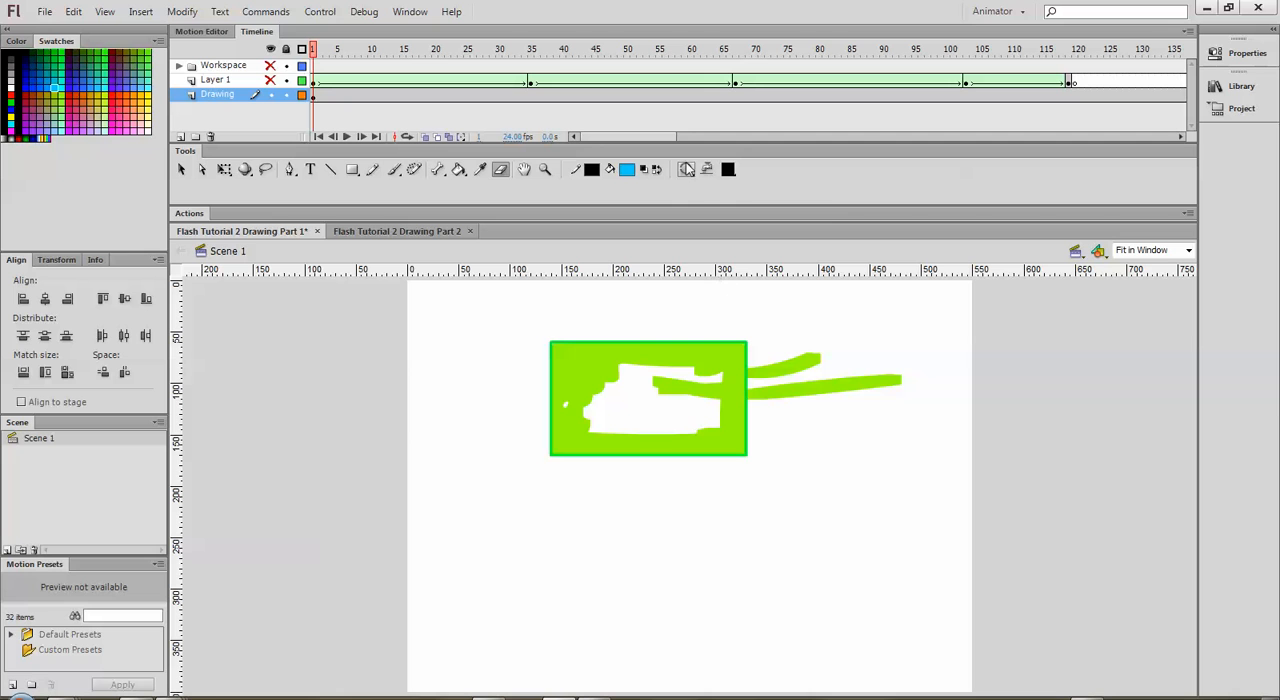
Step: Set the eraser mode to Erase Fills and erase both light green strokes outside the rectangle's right edge
click(689, 169)
click(745, 187)
mouse_move(742, 362)
mouse_down()
mouse_move(747, 395)
mouse_move(762, 374)
mouse_move(773, 390)
mouse_move(783, 349)
mouse_move(793, 368)
mouse_move(836, 358)
mouse_move(798, 378)
mouse_move(901, 387)
mouse_move(901, 370)
mouse_move(861, 392)
mouse_up()
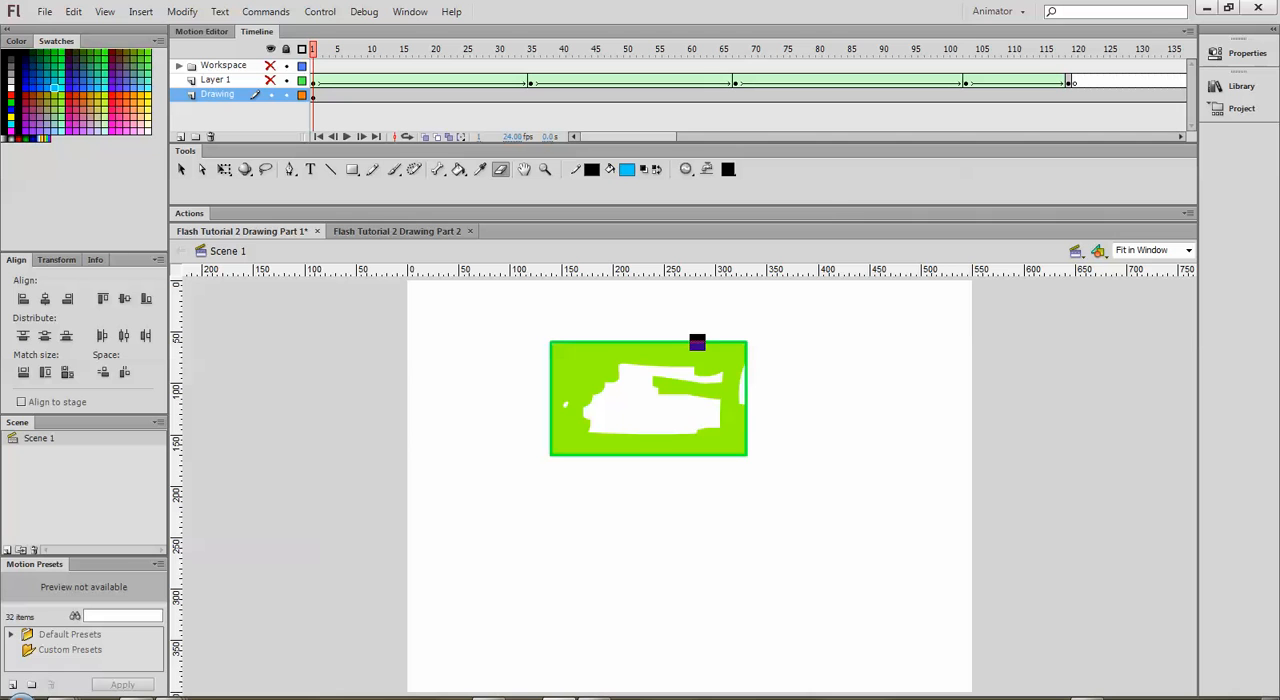
Step: Set the eraser mode to Erase Inside and erase the light green fill across the upper part of the rectangle
click(688, 172)
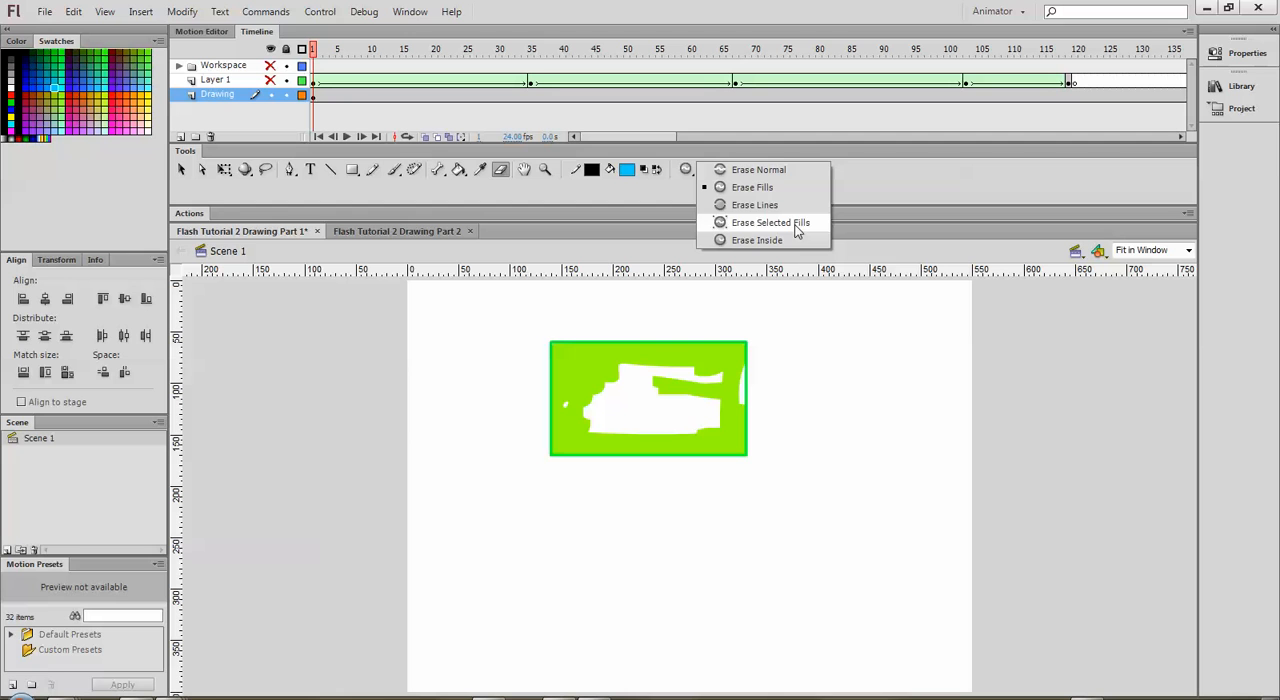
click(768, 244)
drag(752, 348, 602, 360)
mouse_move(648, 394)
mouse_down()
mouse_move(728, 388)
mouse_move(729, 352)
mouse_move(721, 379)
mouse_move(649, 366)
mouse_move(641, 349)
mouse_move(574, 346)
mouse_up()
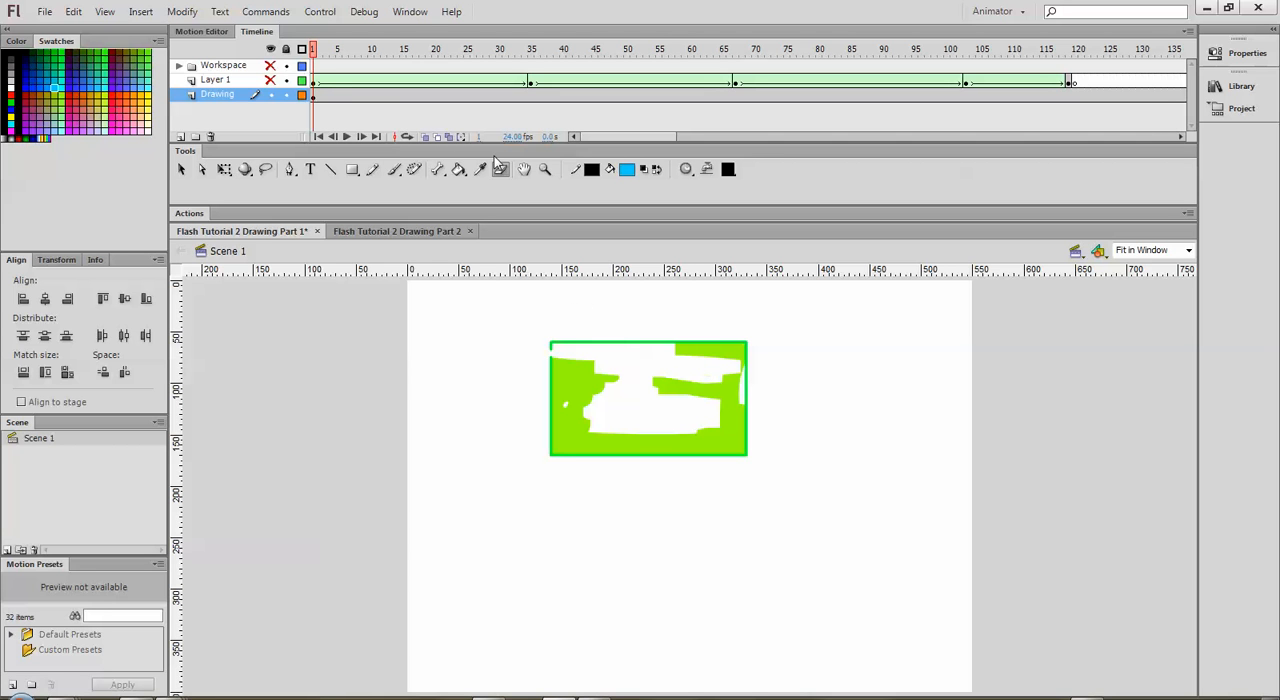